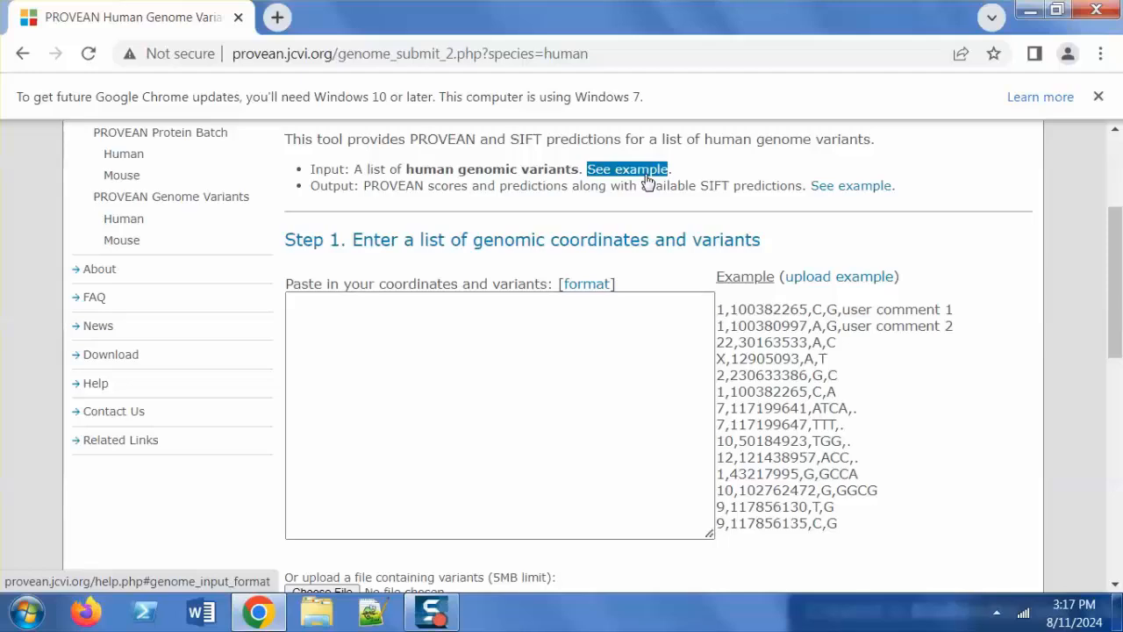
- Open the human genomic variants input example in a new tab and examine the chromosome, position, allele and comment fields of the format
{"action": "right_click", "coordinate": [647, 179]}
{"action": "left_click", "coordinate": [668, 189]}
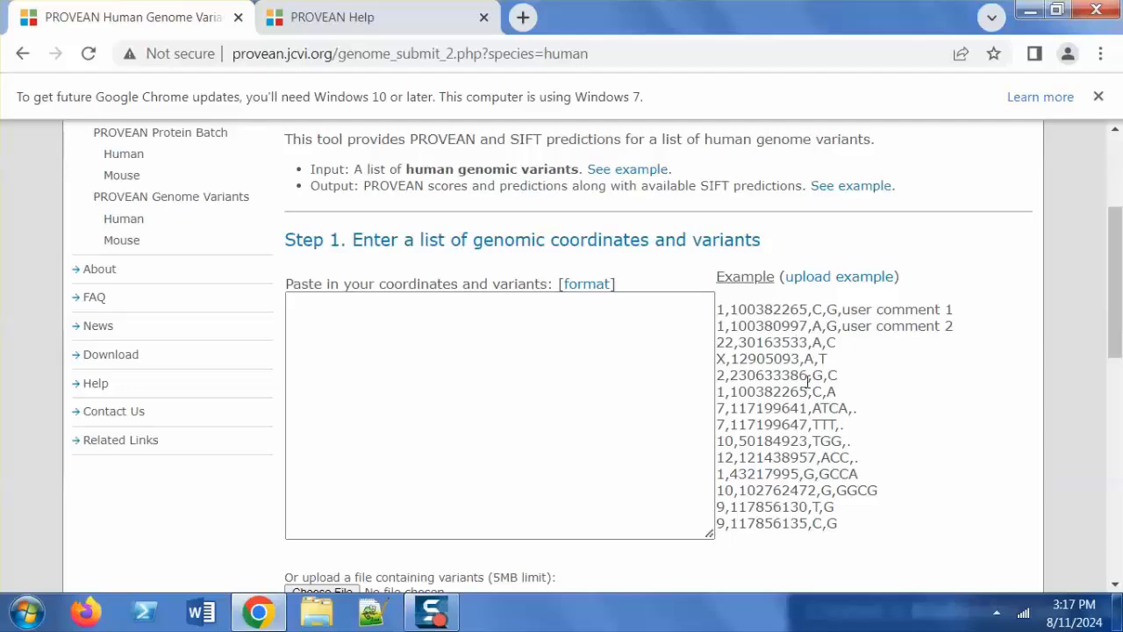
{"action": "left_click", "coordinate": [426, 12]}
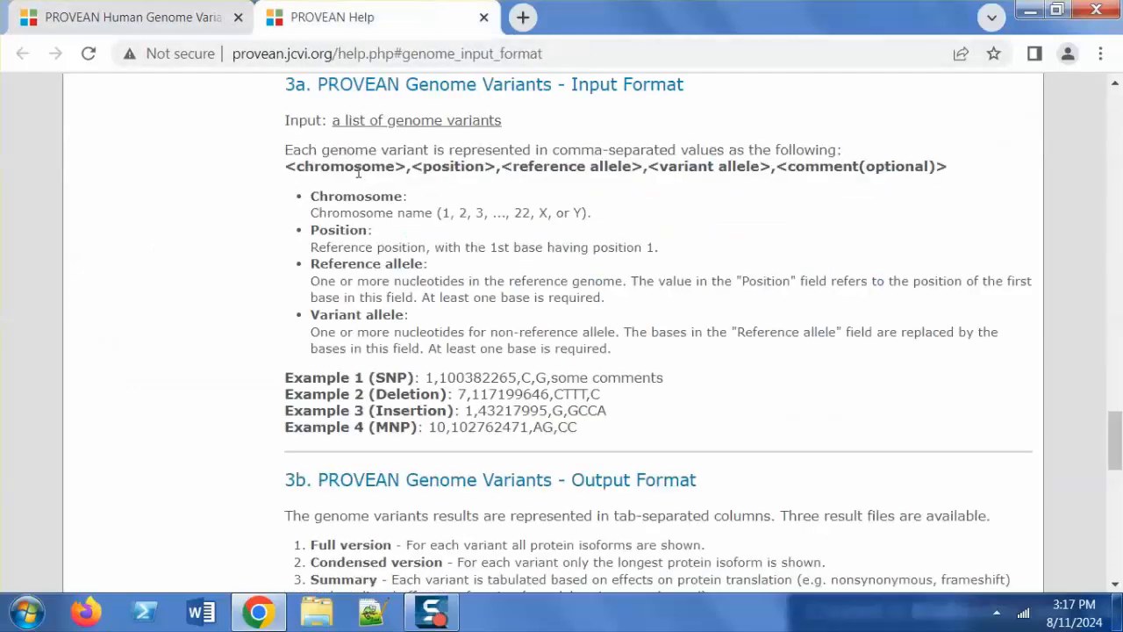
{"action": "double_click", "coordinate": [357, 169]}
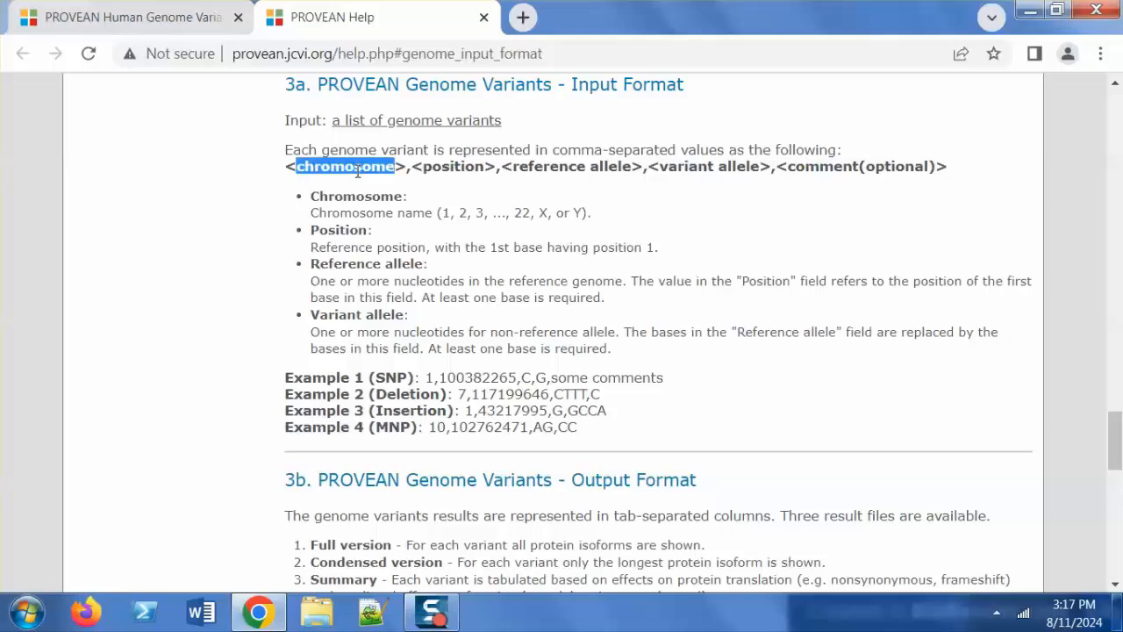
{"action": "double_click", "coordinate": [455, 167]}
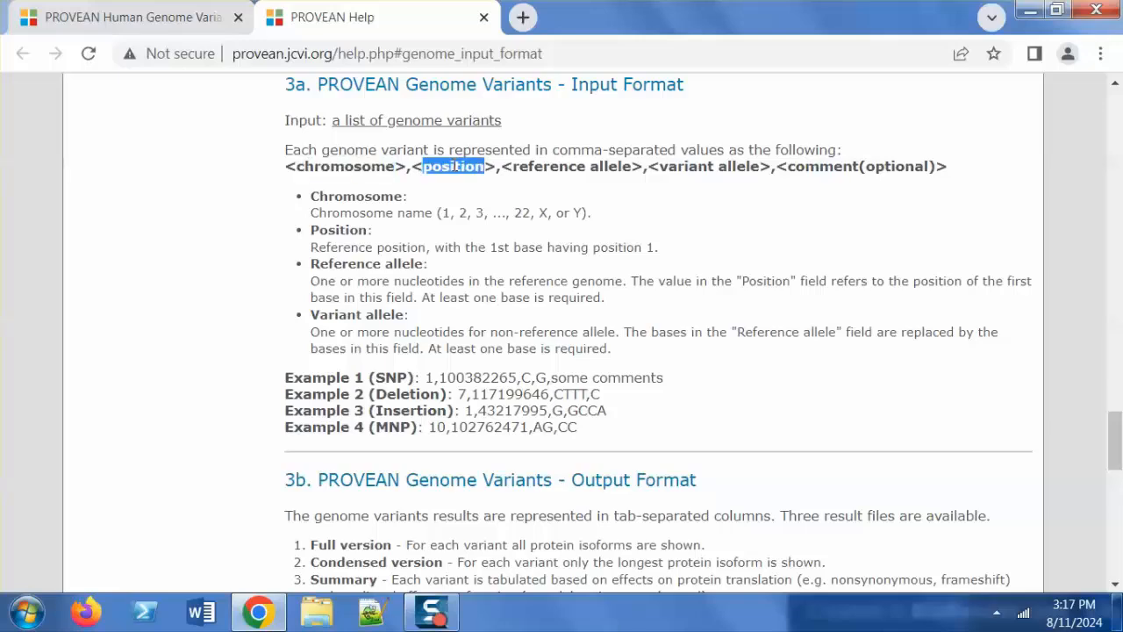
{"action": "double_click", "coordinate": [557, 167]}
{"action": "double_click", "coordinate": [610, 167]}
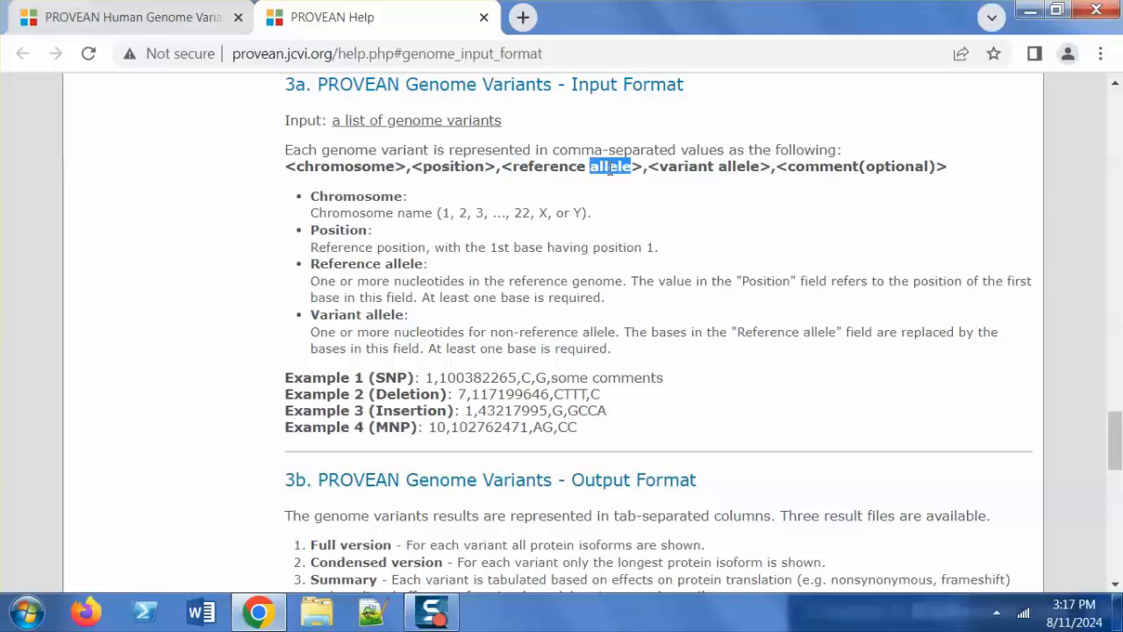
{"action": "double_click", "coordinate": [686, 168]}
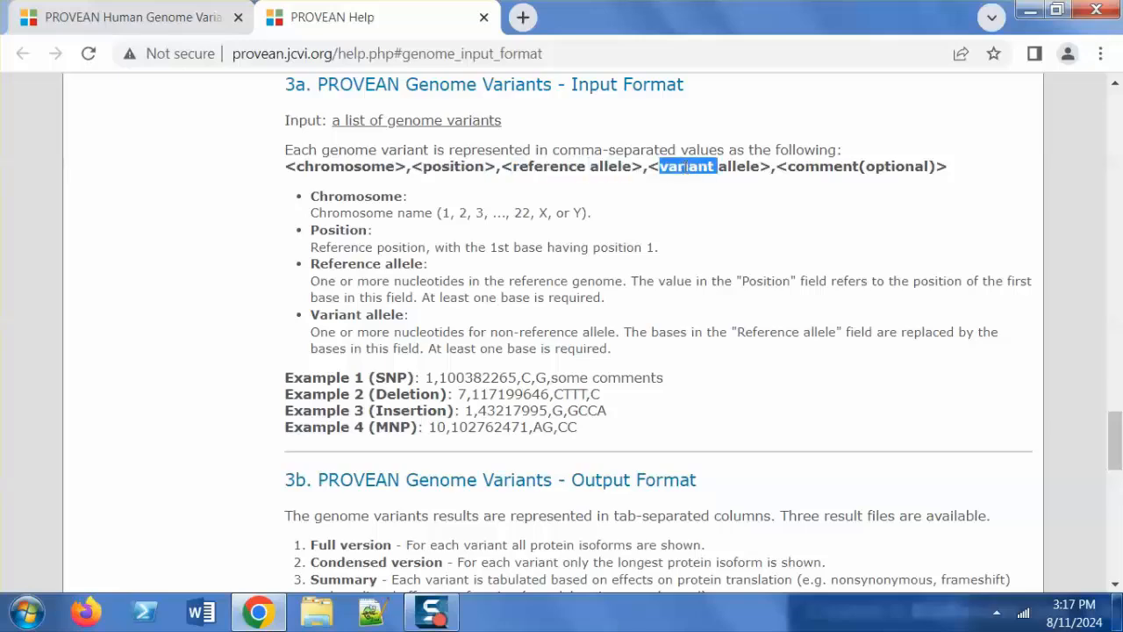
{"action": "double_click", "coordinate": [732, 167]}
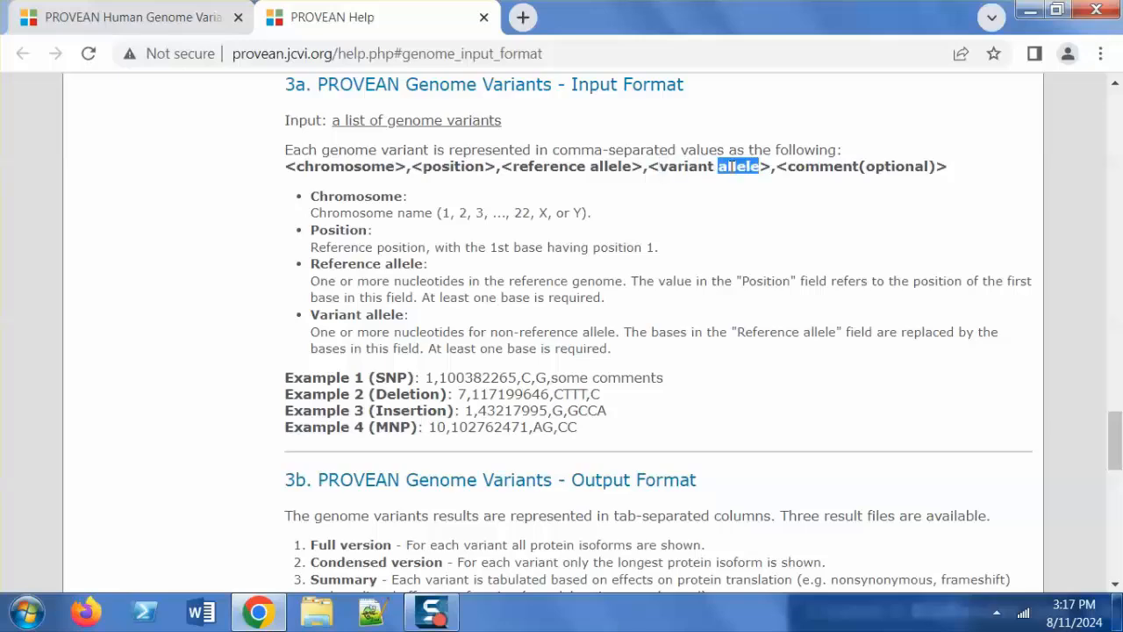
{"action": "double_click", "coordinate": [795, 167]}
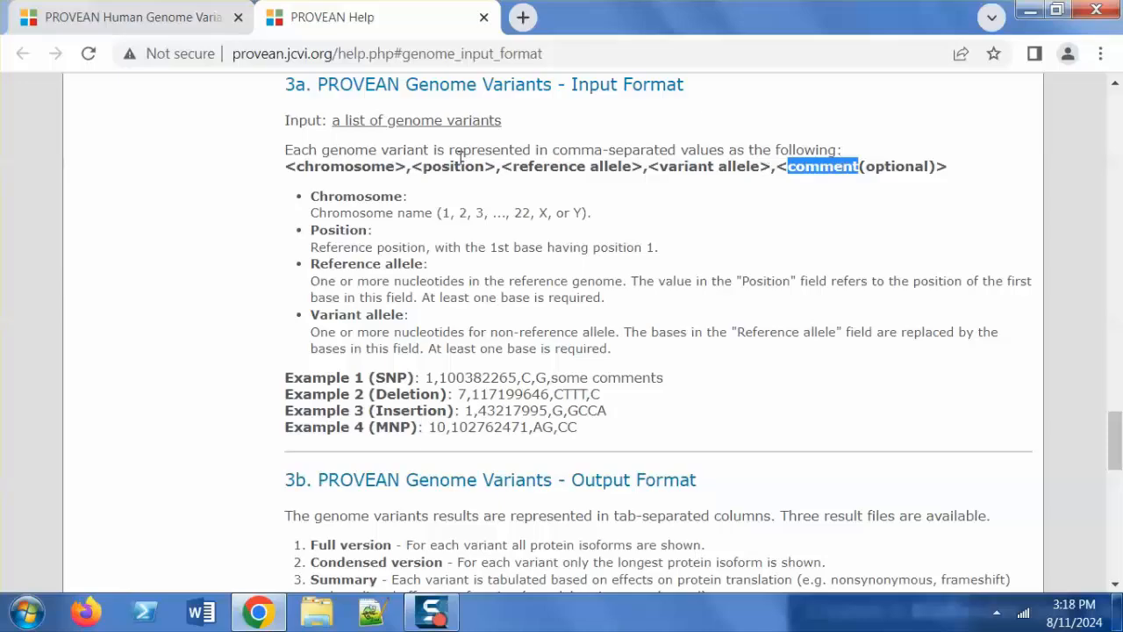
- Open F1_PROVEAN_format.txt from the 06_Filter1_Inputs folder inside the SNP_Analysis desktop folder
{"action": "left_click", "coordinate": [198, 12]}
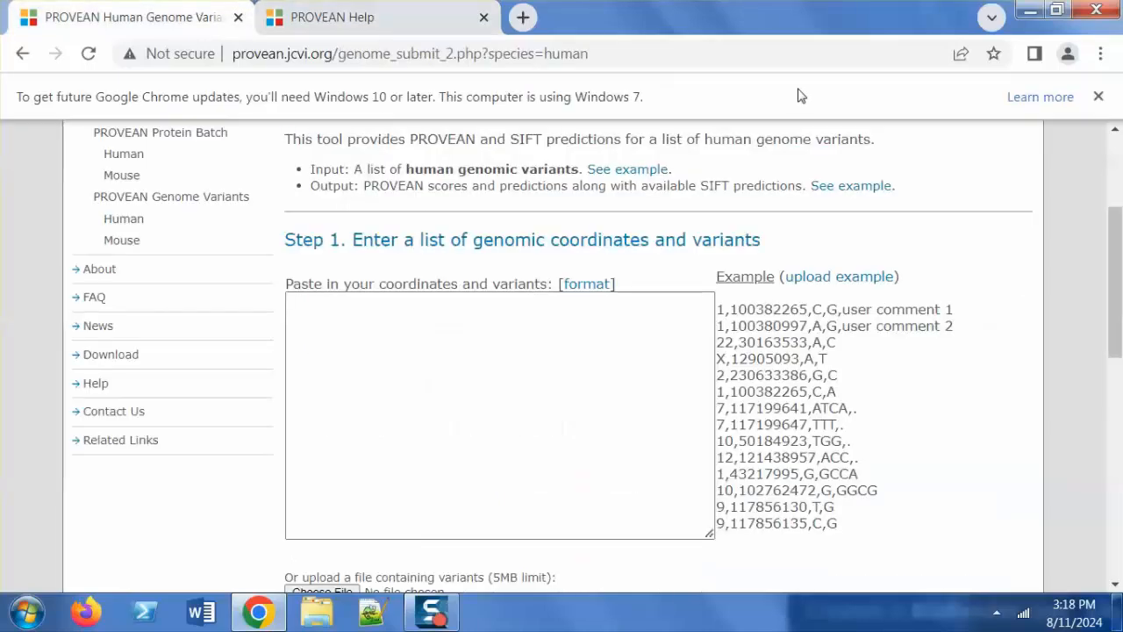
{"action": "left_click", "coordinate": [1031, 10]}
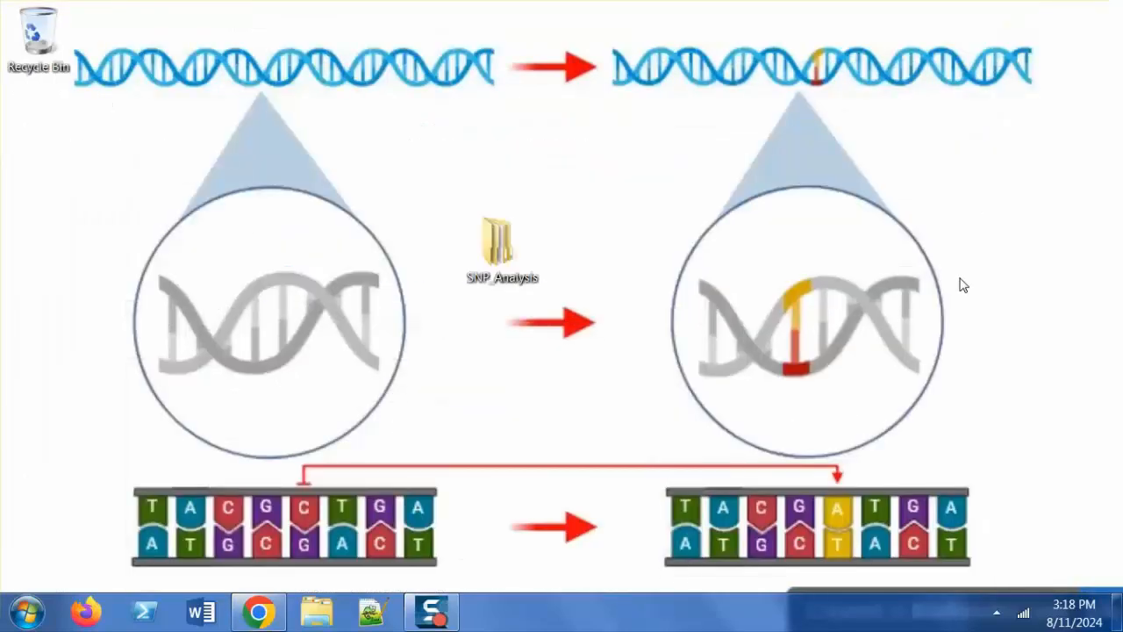
{"action": "double_click", "coordinate": [514, 259]}
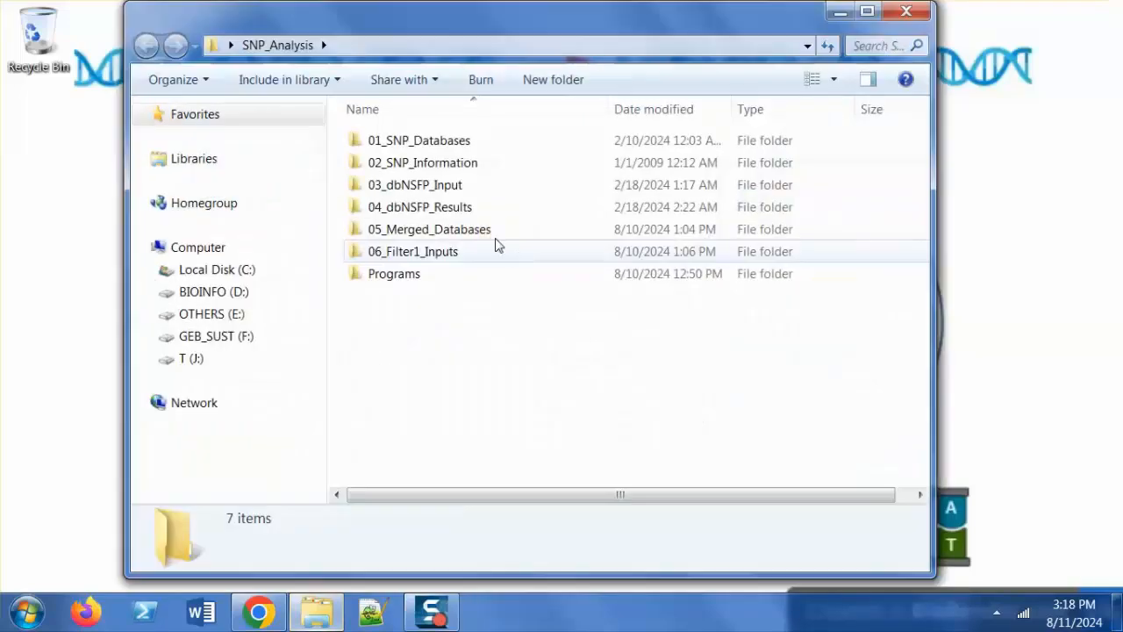
{"action": "double_click", "coordinate": [487, 250]}
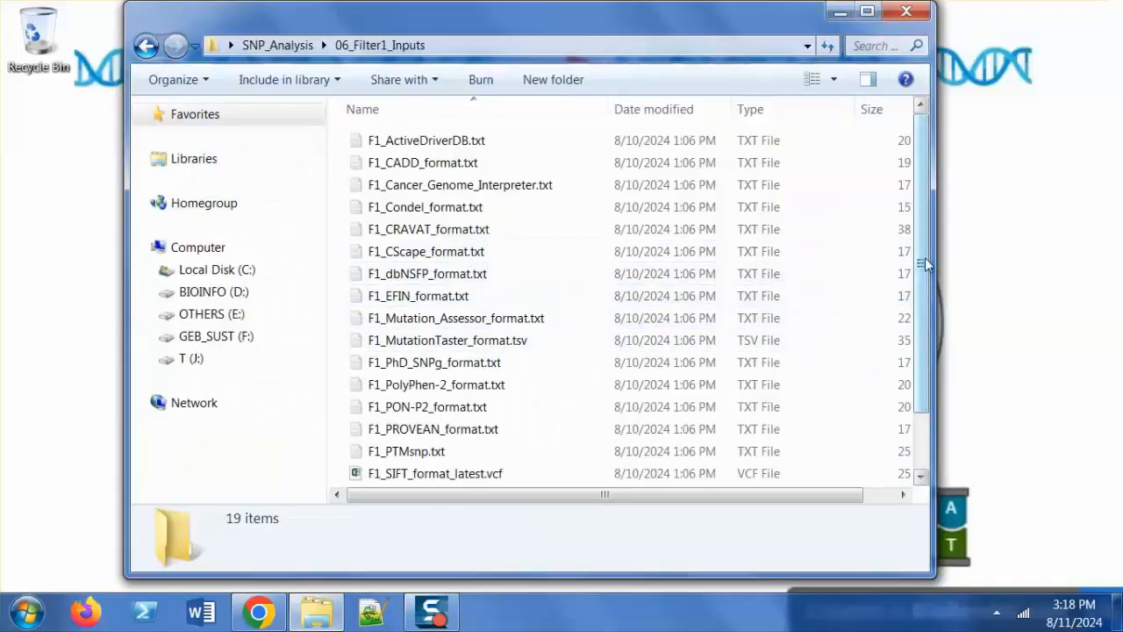
{"action": "left_click_drag", "start_coordinate": [926, 264], "coordinate": [927, 316]}
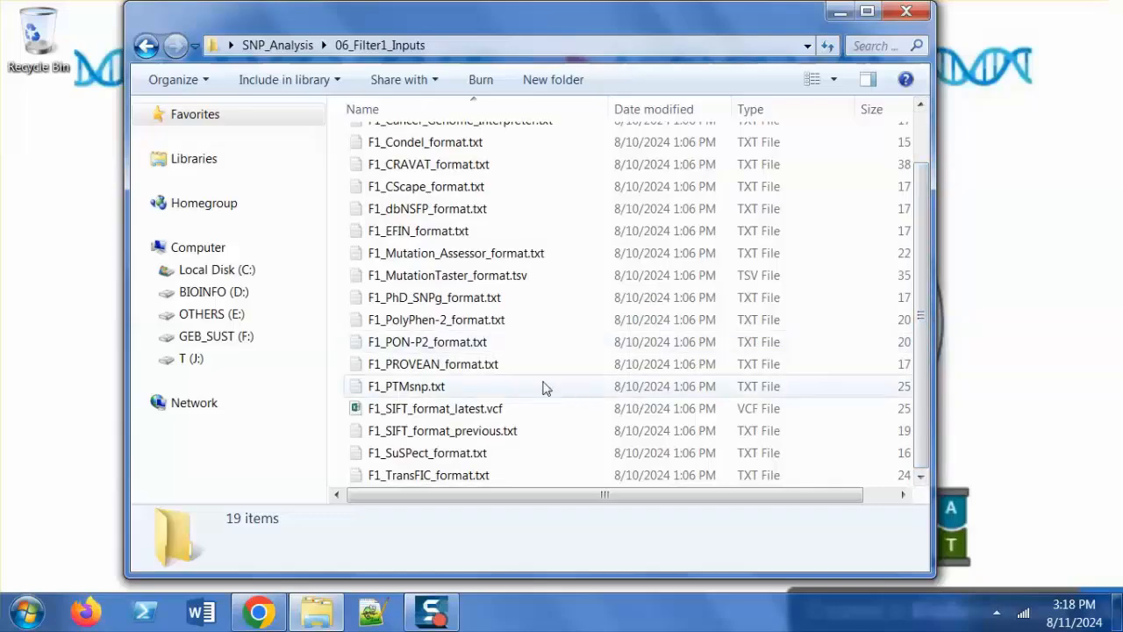
{"action": "left_click", "coordinate": [517, 367]}
{"action": "double_click", "coordinate": [518, 366]}
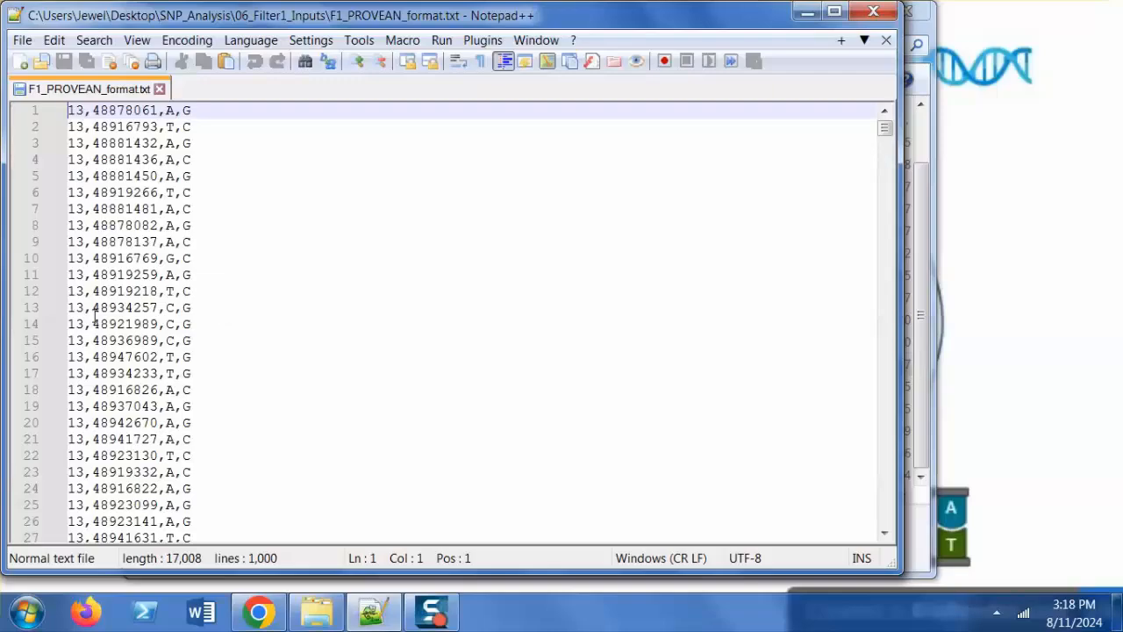
{"action": "double_click", "coordinate": [122, 110]}
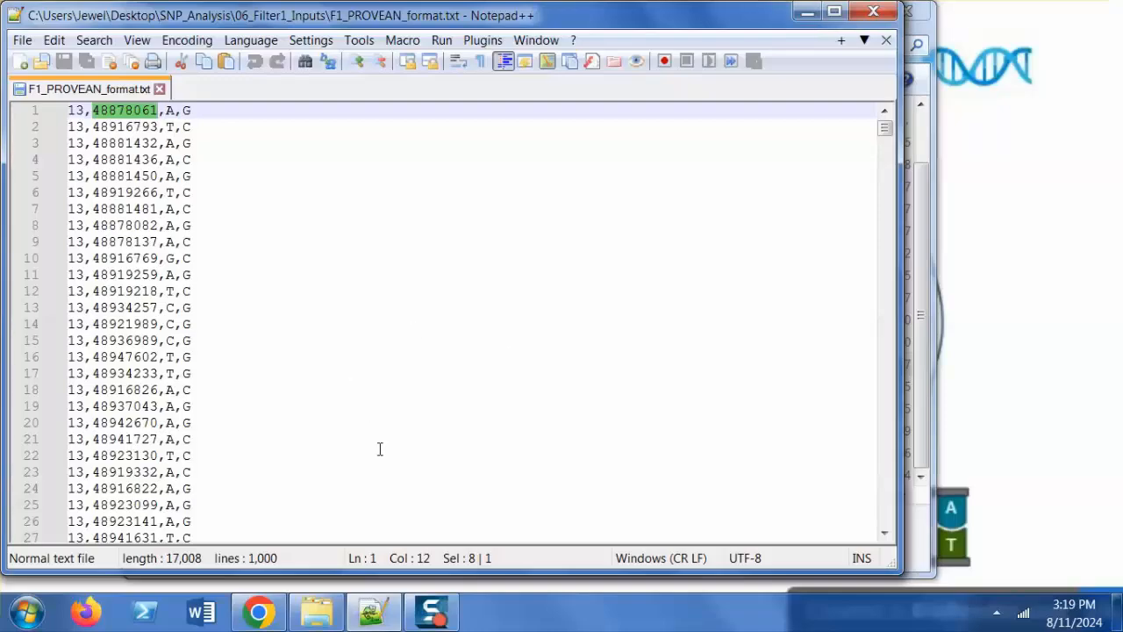
- Copy all variant lines from F1_PROVEAN_format.txt in Notepad++
{"action": "left_click", "coordinate": [258, 612]}
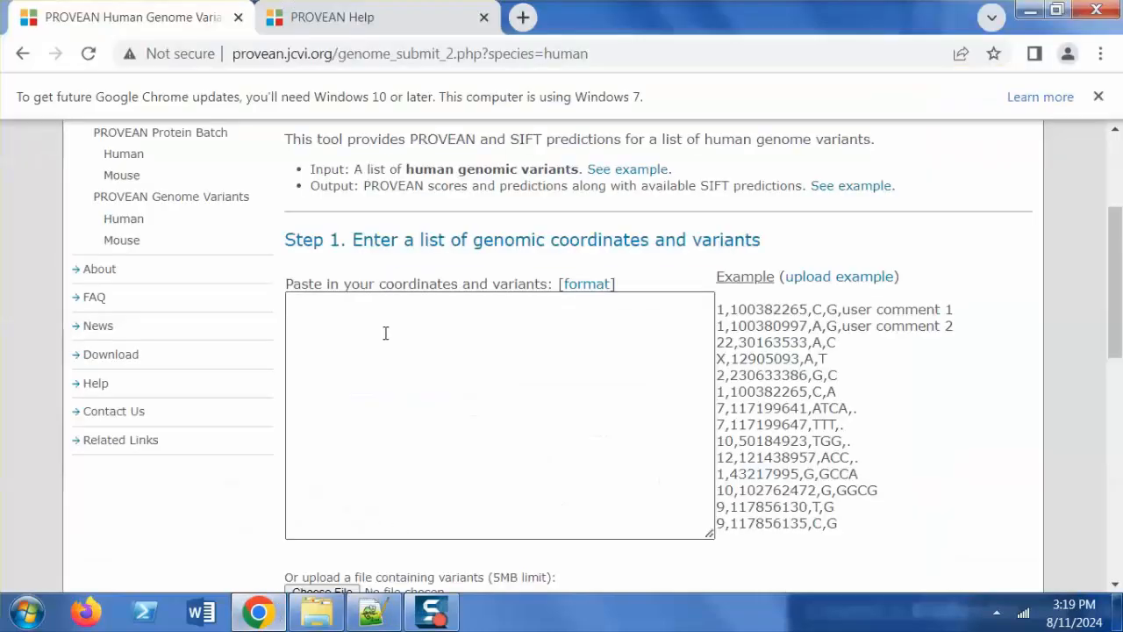
{"action": "left_click", "coordinate": [385, 331]}
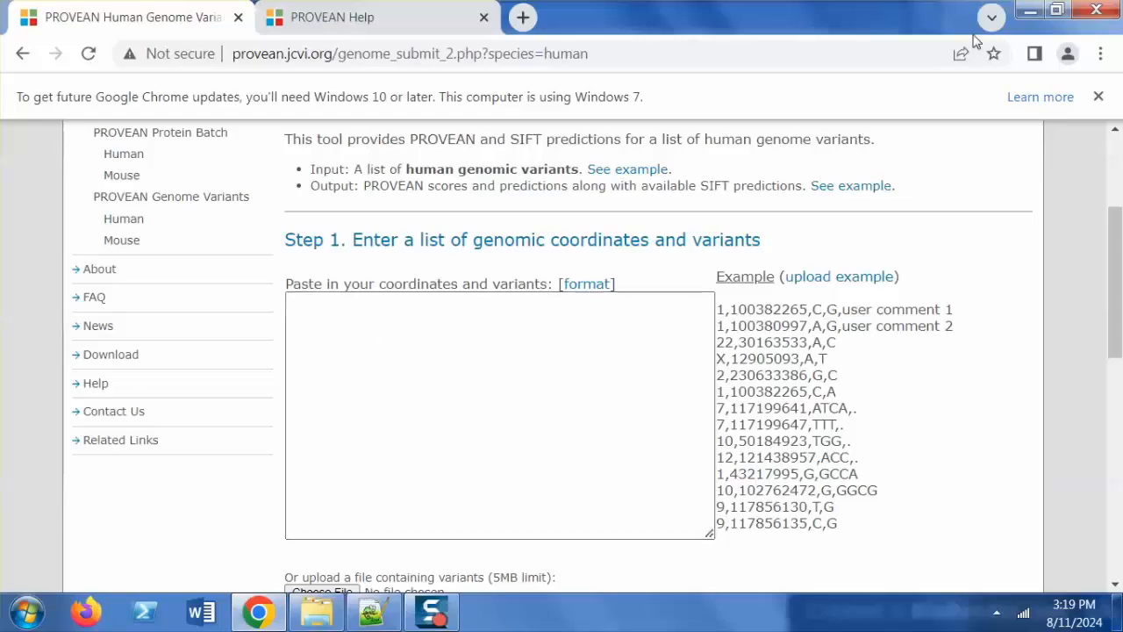
{"action": "left_click", "coordinate": [1030, 10]}
{"action": "left_click", "coordinate": [310, 221]}
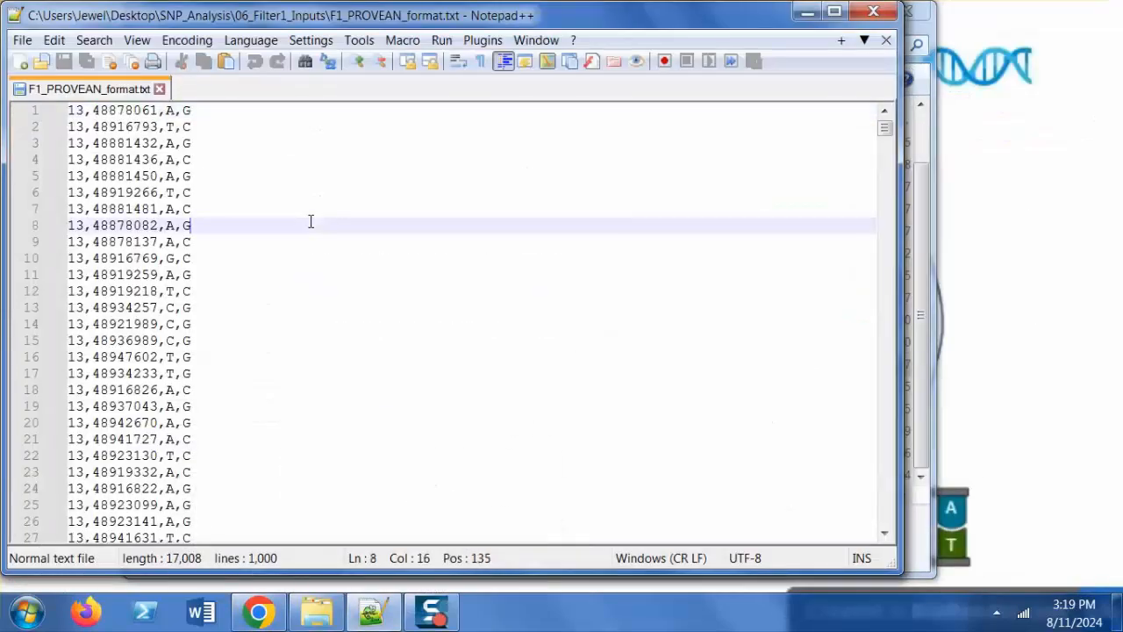
{"action": "key", "text": "ctrl+a"}
{"action": "right_click", "coordinate": [124, 180]}
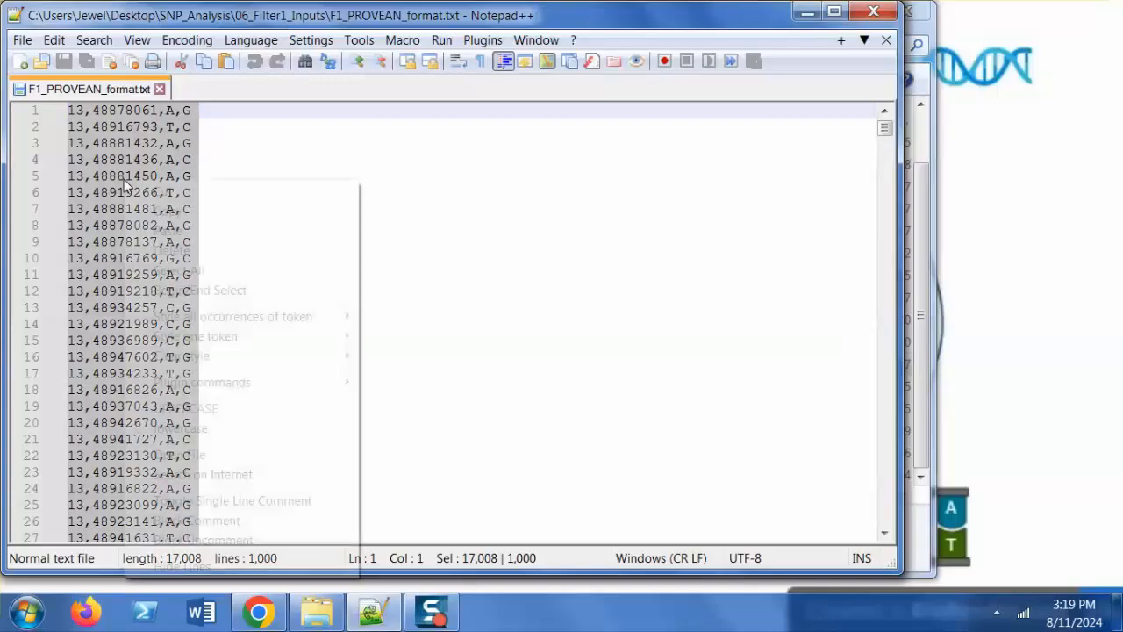
{"action": "left_click", "coordinate": [167, 211]}
- Switch to Chrome and paste the copied variants into the coordinates and variants field of the PROVEAN human genome form
{"action": "left_click", "coordinate": [258, 612]}
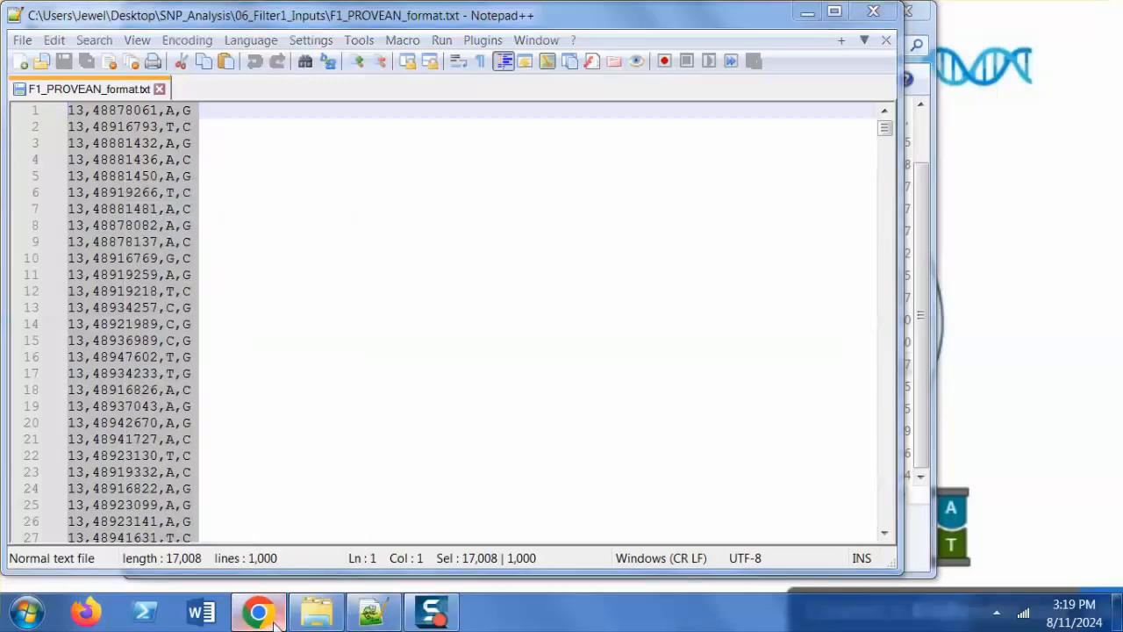
{"action": "right_click", "coordinate": [454, 349]}
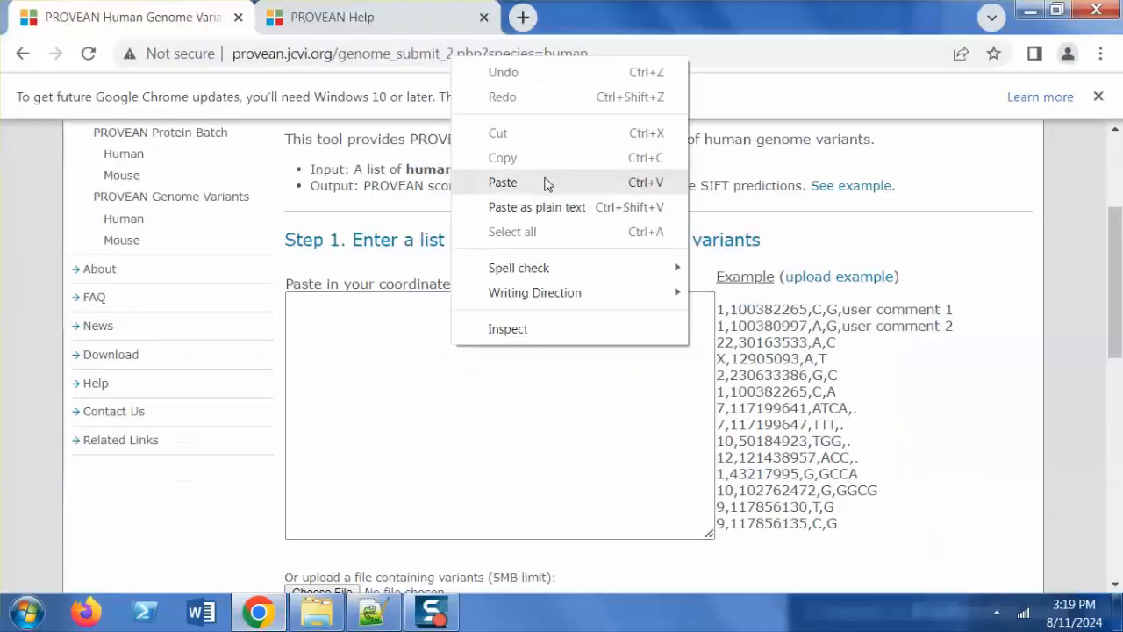
{"action": "left_click", "coordinate": [547, 181]}
- Submit the variant list with the Human GRCh37 Ensembl 66 assembly, leaving gene annotations and e-mail empty
{"action": "scroll", "coordinate": [922, 263], "scroll_direction": "down", "scroll_amount": 4}
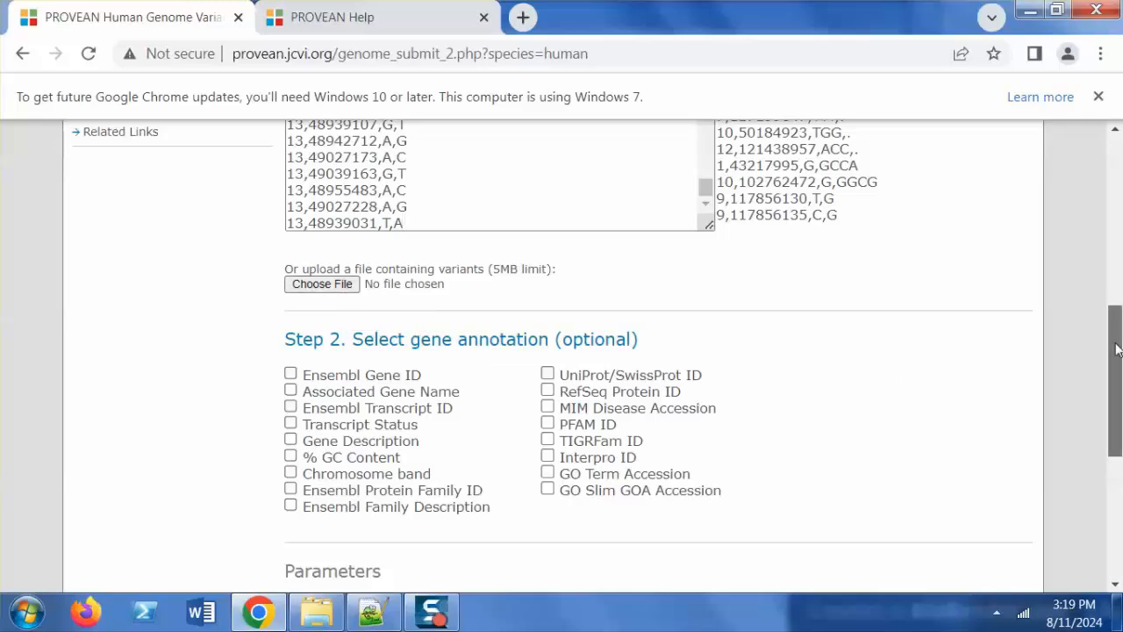
{"action": "left_click_drag", "start_coordinate": [1116, 335], "coordinate": [1119, 426]}
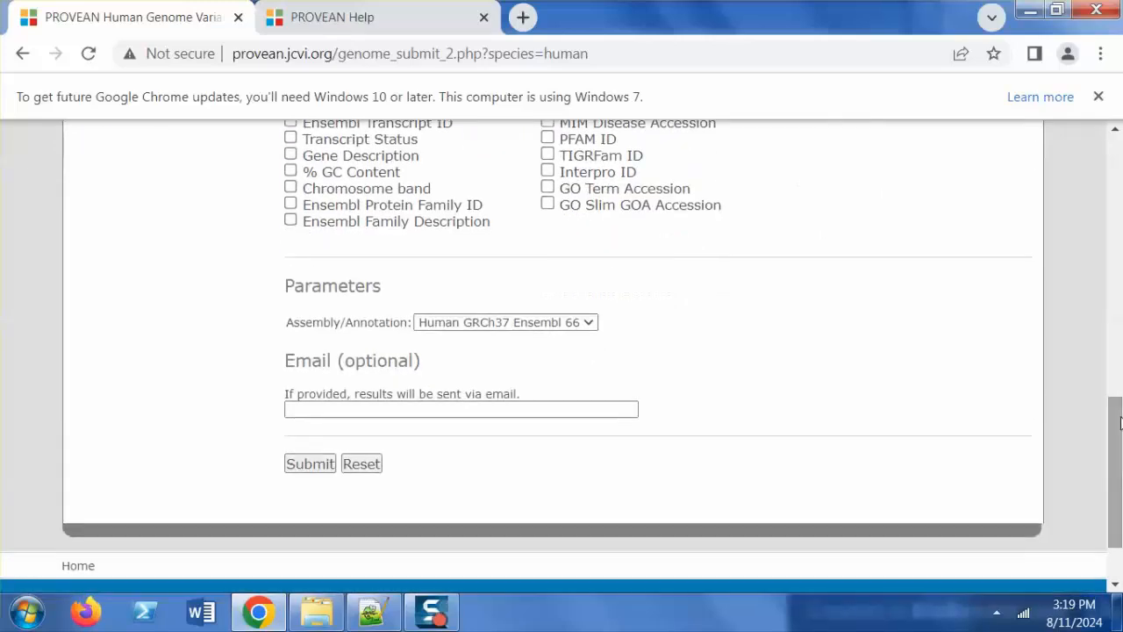
{"action": "left_click", "coordinate": [586, 323]}
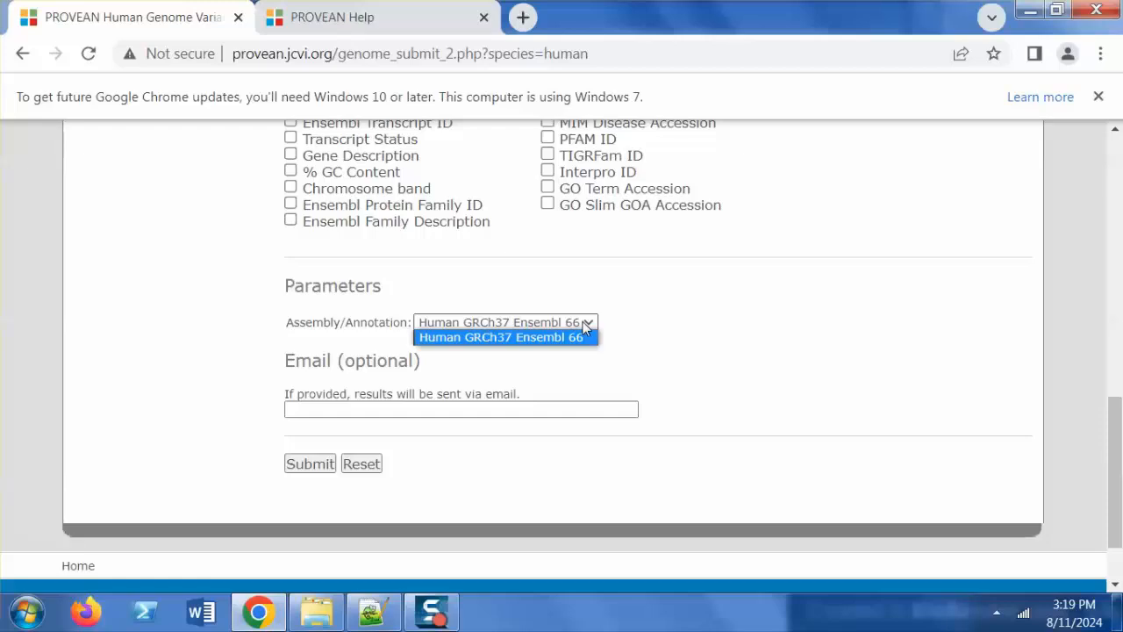
{"action": "left_click", "coordinate": [584, 323]}
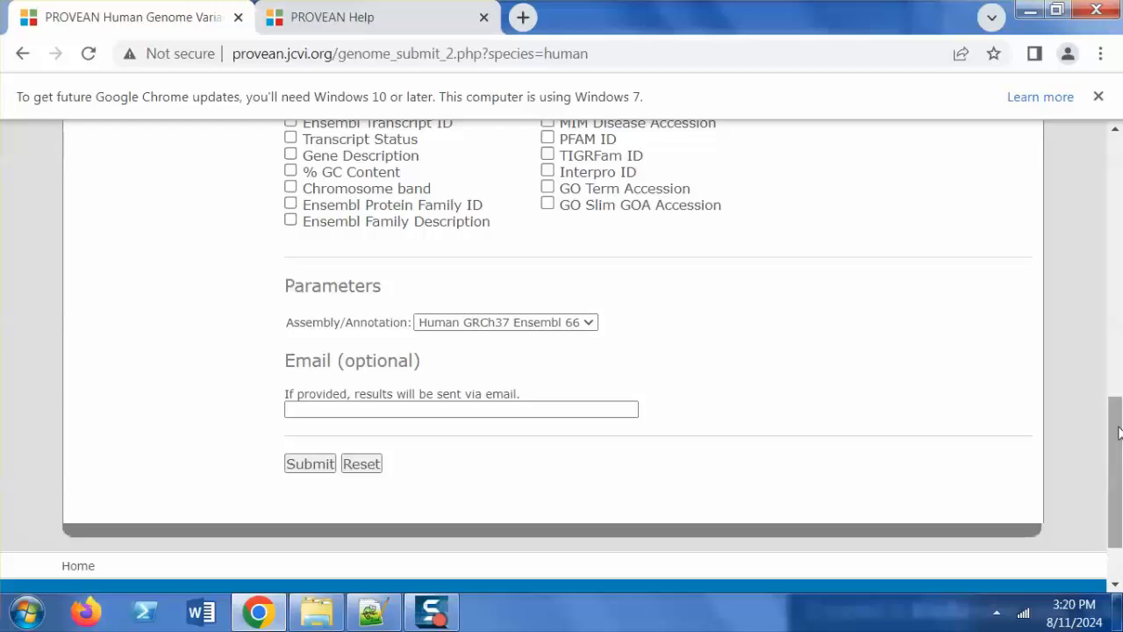
{"action": "scroll", "coordinate": [1110, 409], "scroll_direction": "down", "scroll_amount": 2}
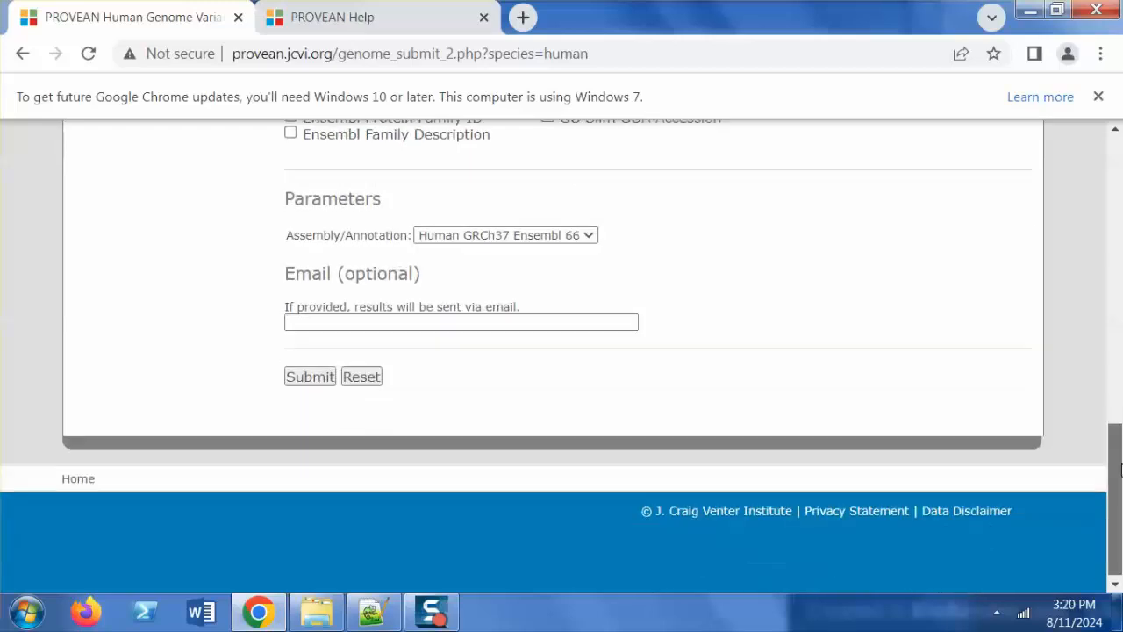
{"action": "left_click", "coordinate": [317, 377]}
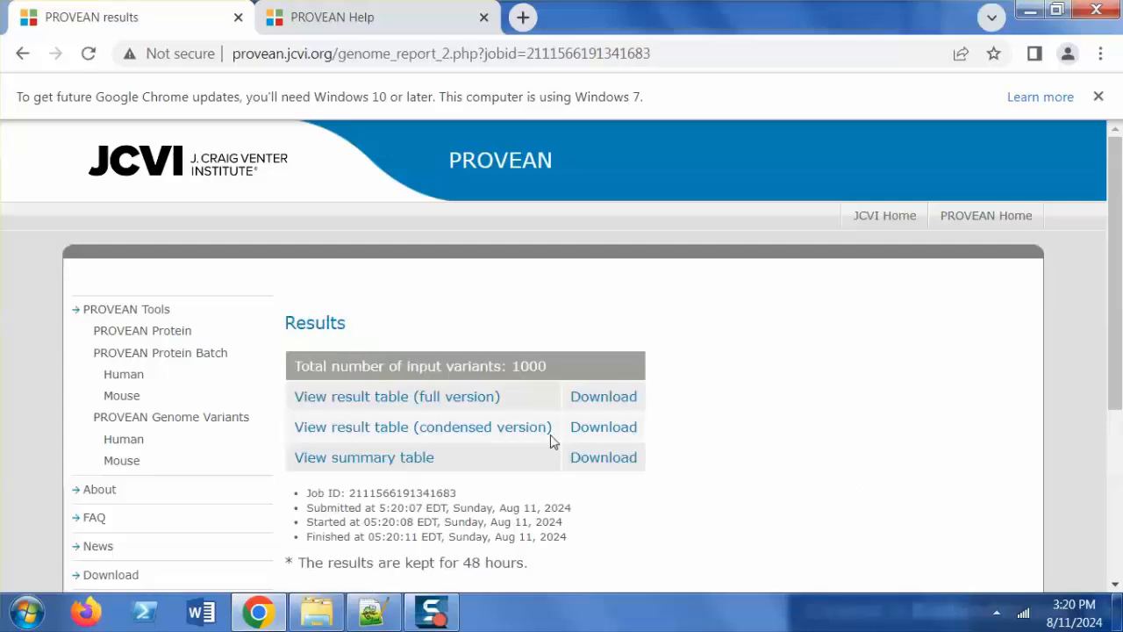
- Open the full version of the result table in a new tab and examine its PROVEAN and SIFT prediction columns
{"action": "left_click_drag", "start_coordinate": [551, 435], "coordinate": [537, 408]}
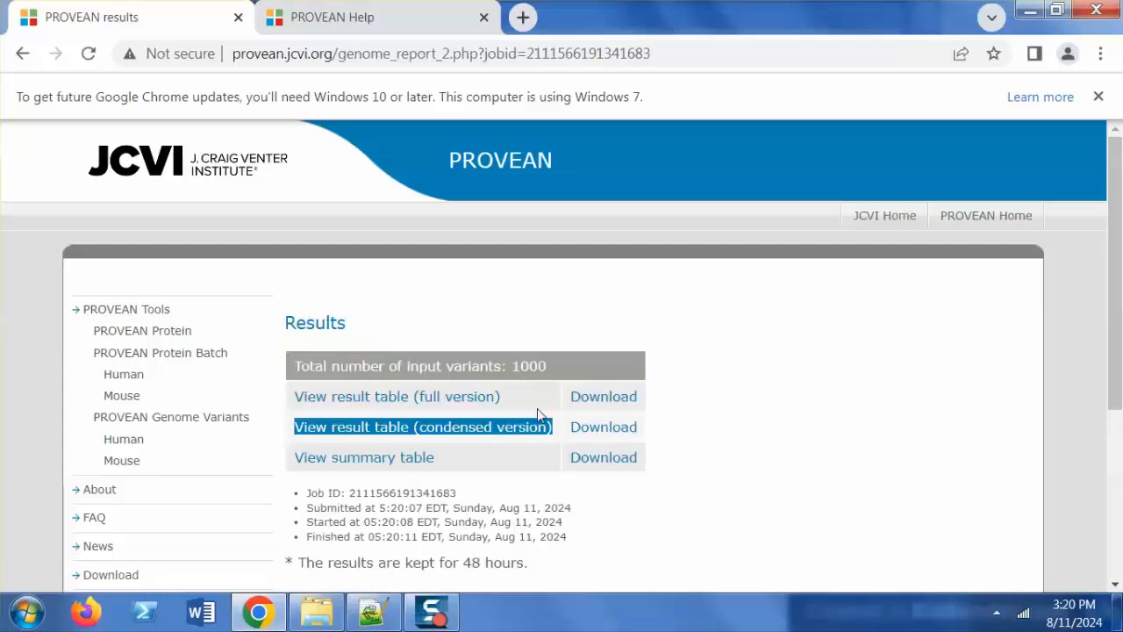
{"action": "left_click", "coordinate": [658, 328]}
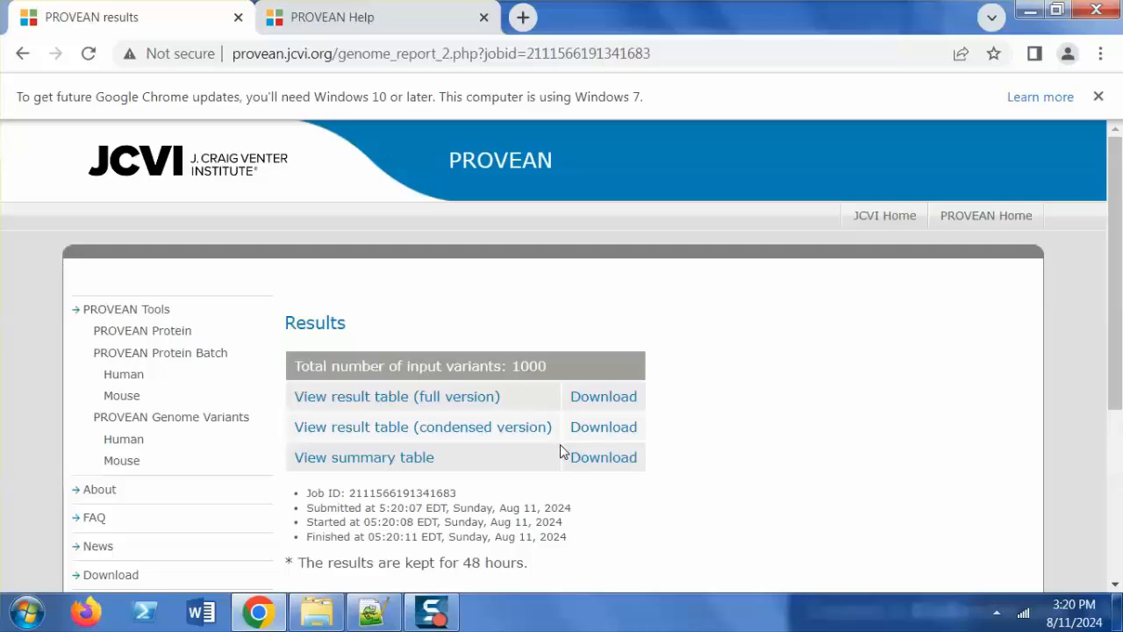
{"action": "left_click_drag", "start_coordinate": [453, 415], "coordinate": [442, 402]}
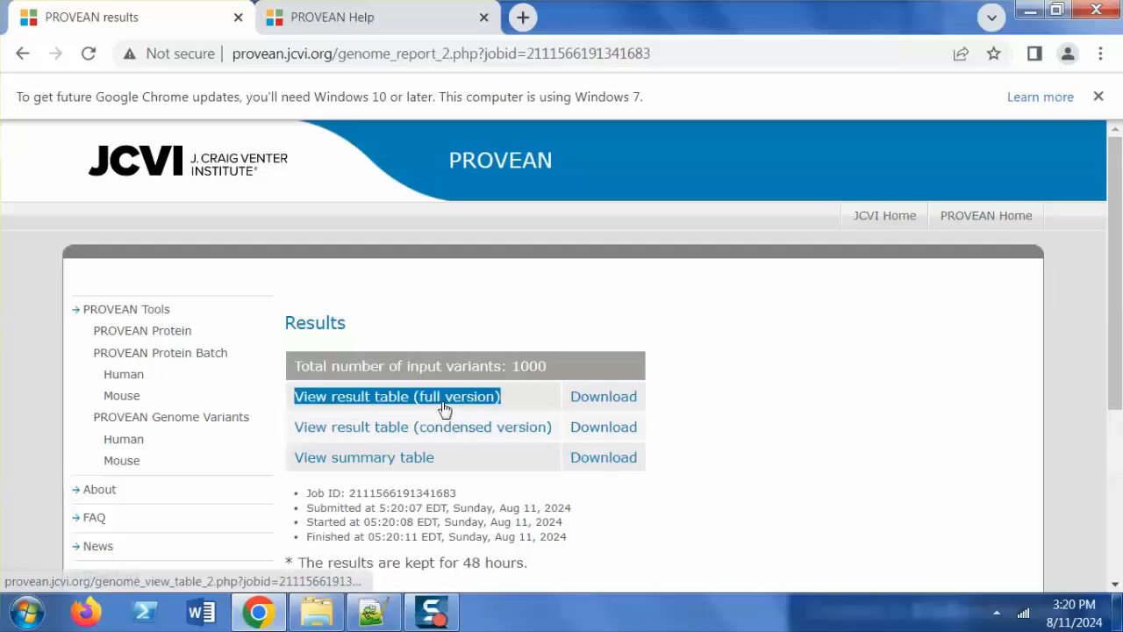
{"action": "right_click", "coordinate": [490, 399]}
{"action": "left_click", "coordinate": [518, 410]}
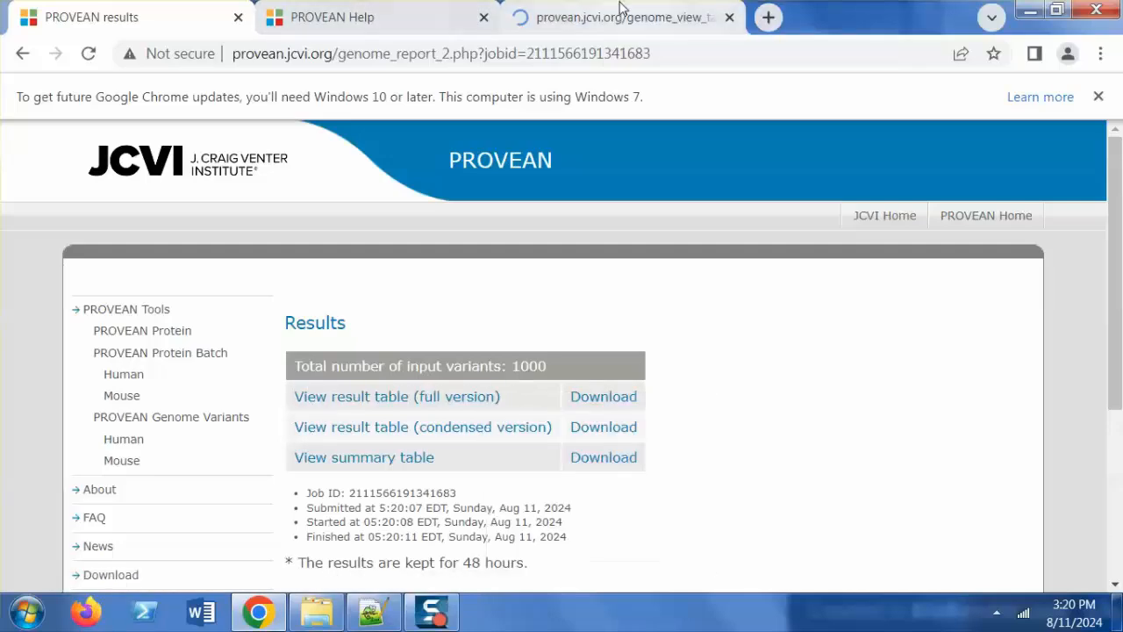
{"action": "mouse_move", "coordinate": [621, 7]}
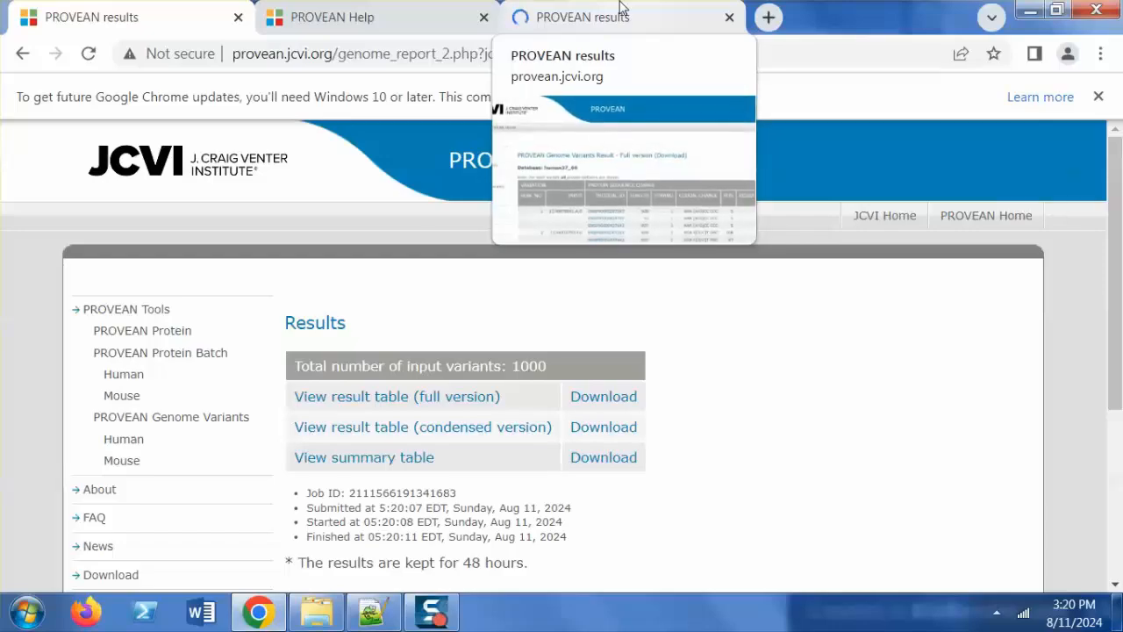
{"action": "left_click", "coordinate": [620, 7]}
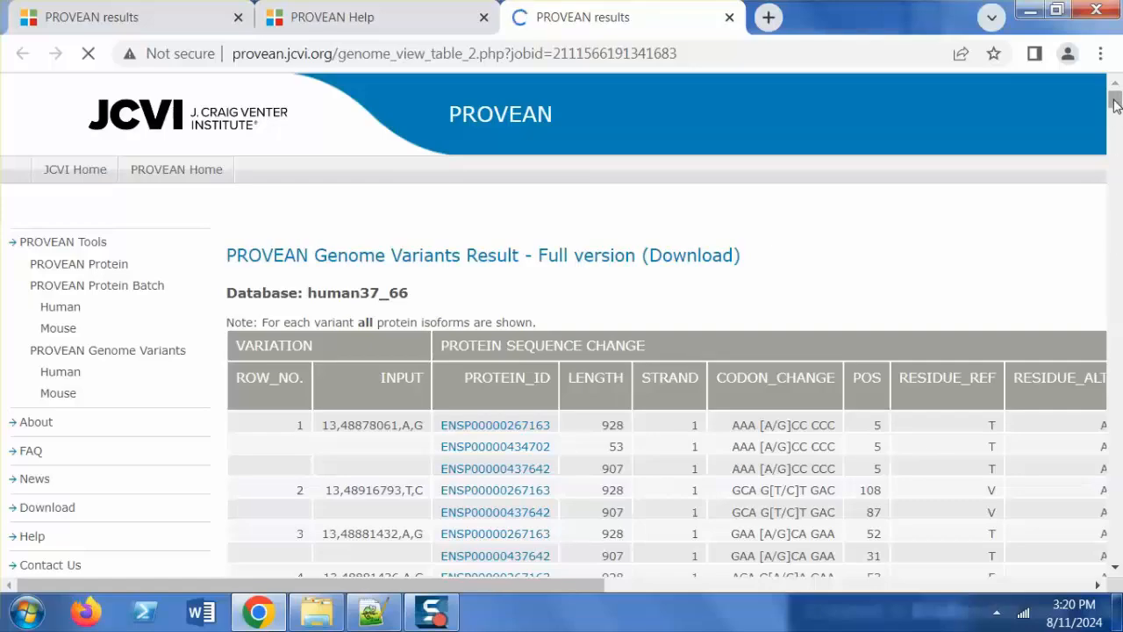
{"action": "scroll", "coordinate": [1114, 119], "scroll_direction": "down", "scroll_amount": 2}
{"action": "scroll", "coordinate": [1114, 114], "scroll_direction": "down", "scroll_amount": 3}
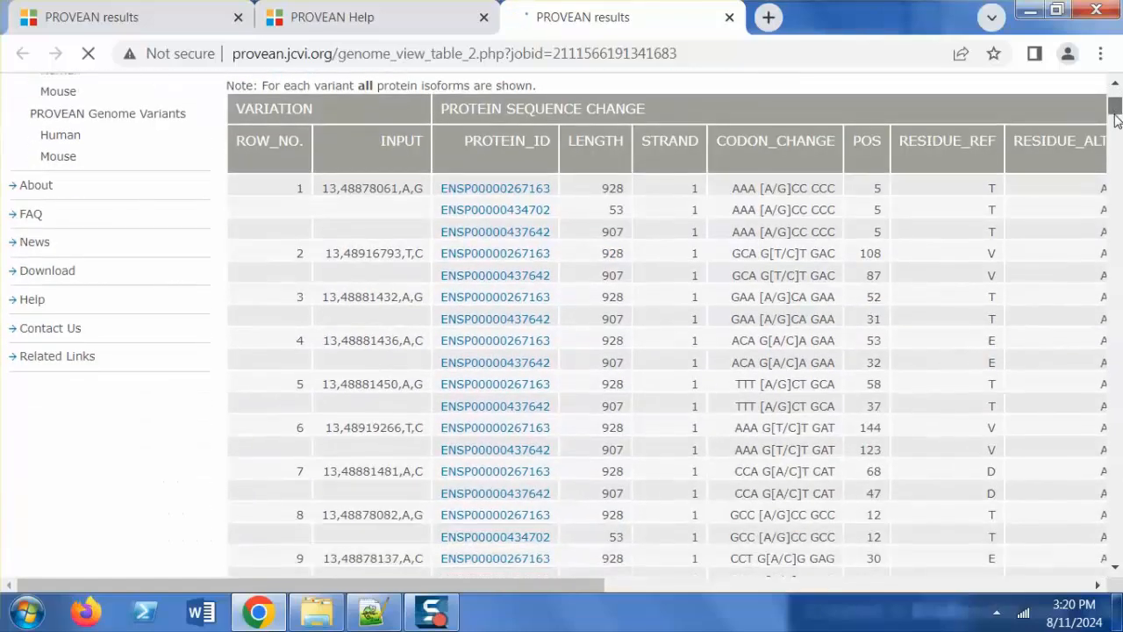
{"action": "left_click_drag", "start_coordinate": [559, 583], "coordinate": [1010, 594]}
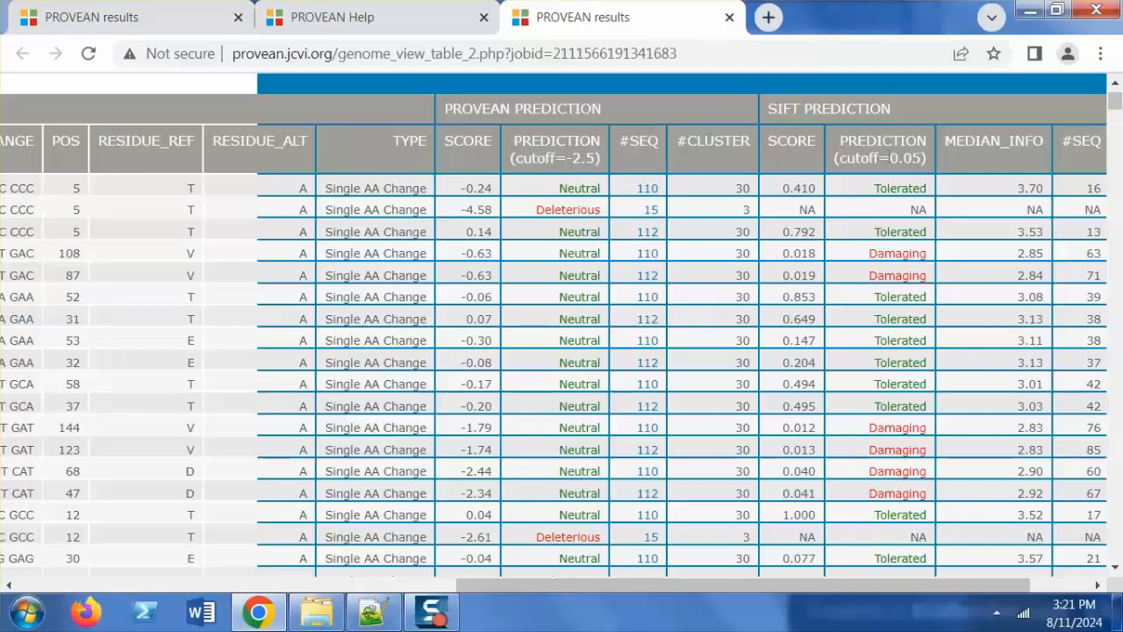
- Return to the PROVEAN job results page and download the full version of the result table
{"action": "left_click", "coordinate": [138, 12]}
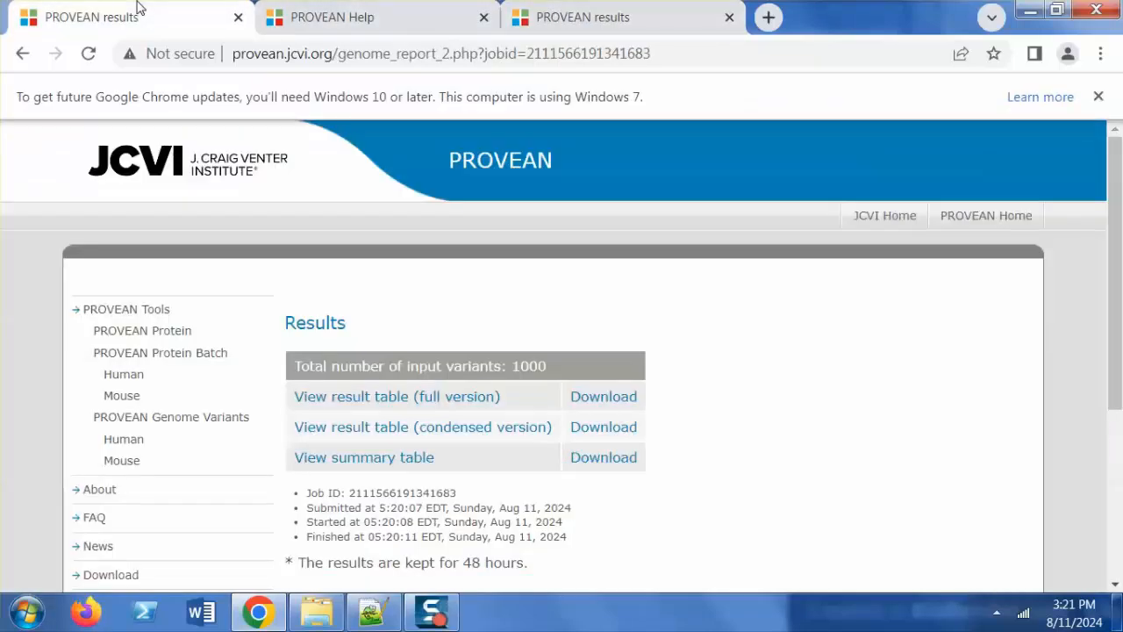
{"action": "left_click", "coordinate": [602, 398]}
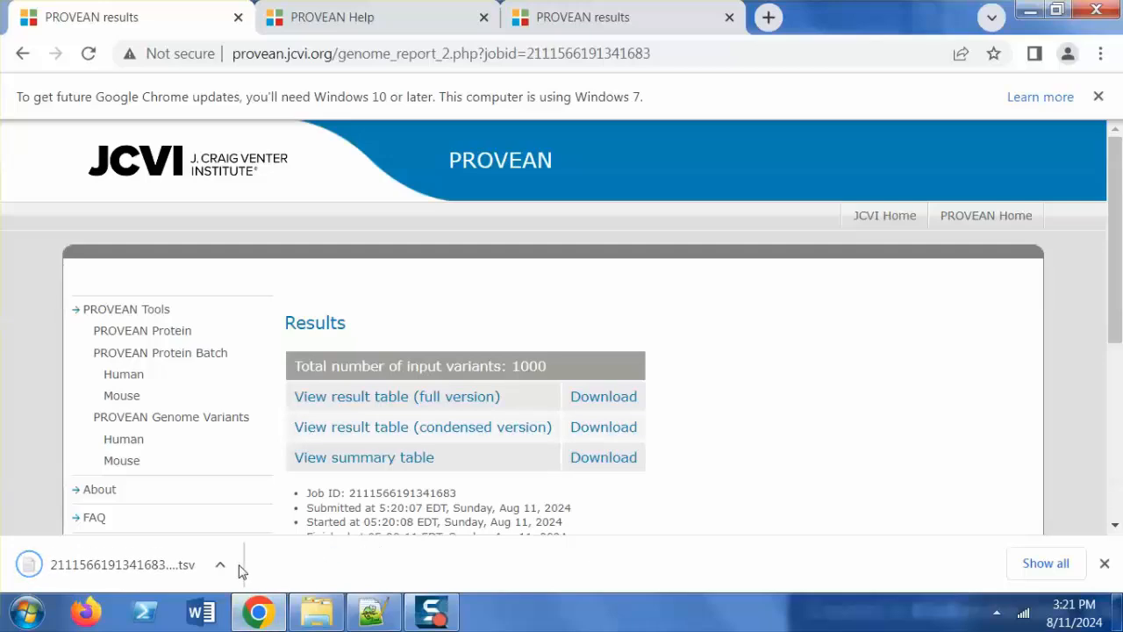
- Switch to Windows Explorer, create a folder named 07_Filter1_Results inside SNP_Analysis, and open it
{"action": "left_click", "coordinate": [313, 619]}
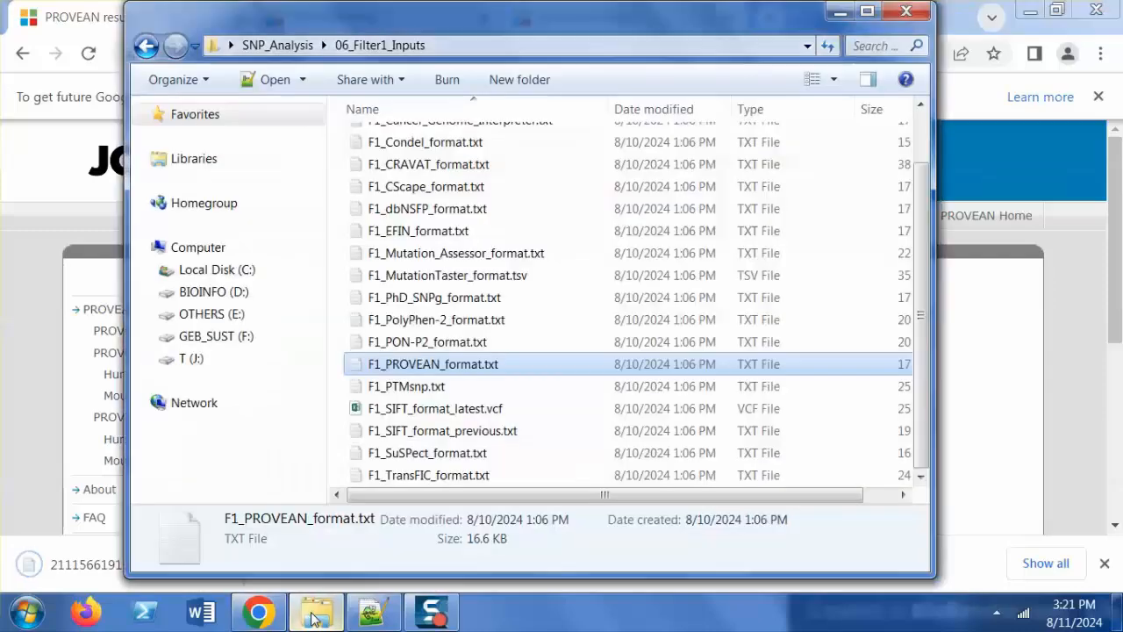
{"action": "left_click", "coordinate": [311, 44]}
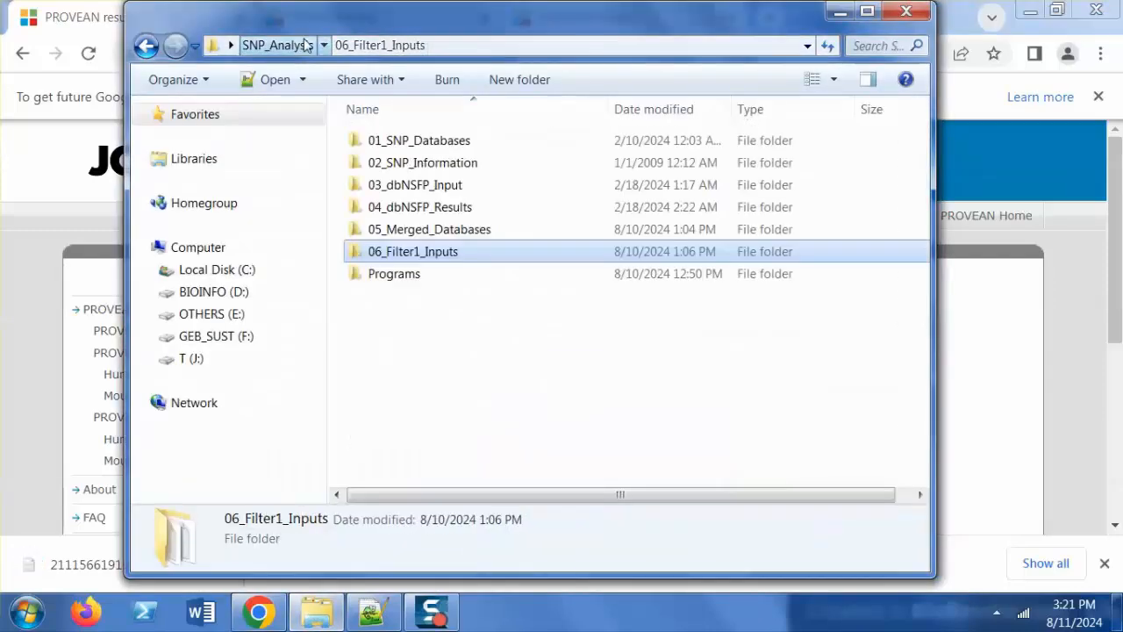
{"action": "left_click", "coordinate": [633, 80]}
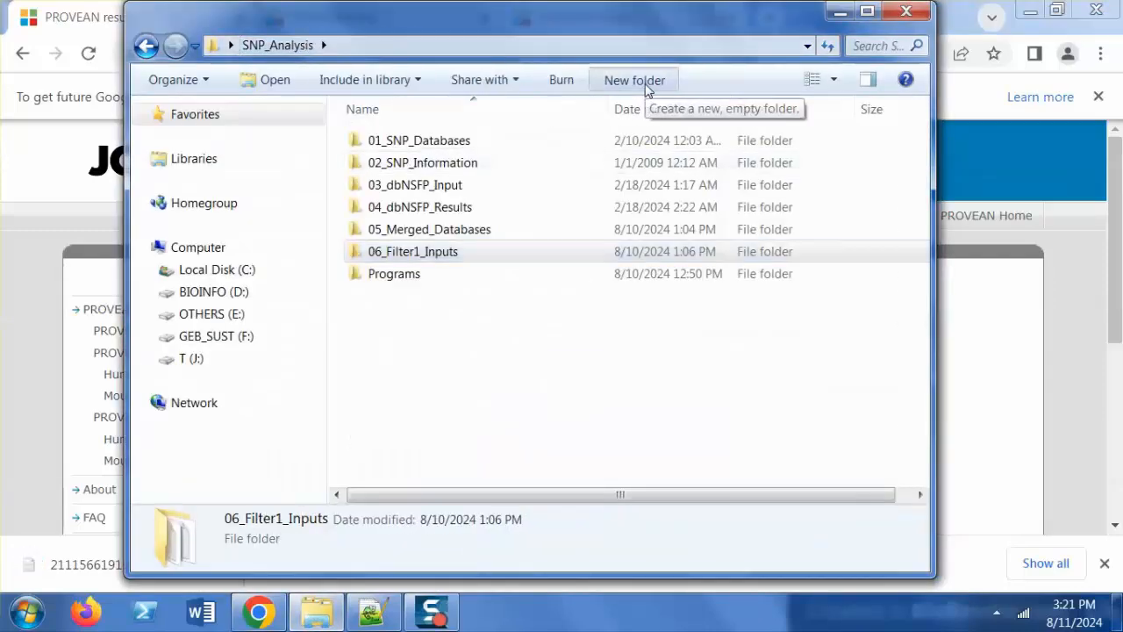
{"action": "type", "text": "07"}
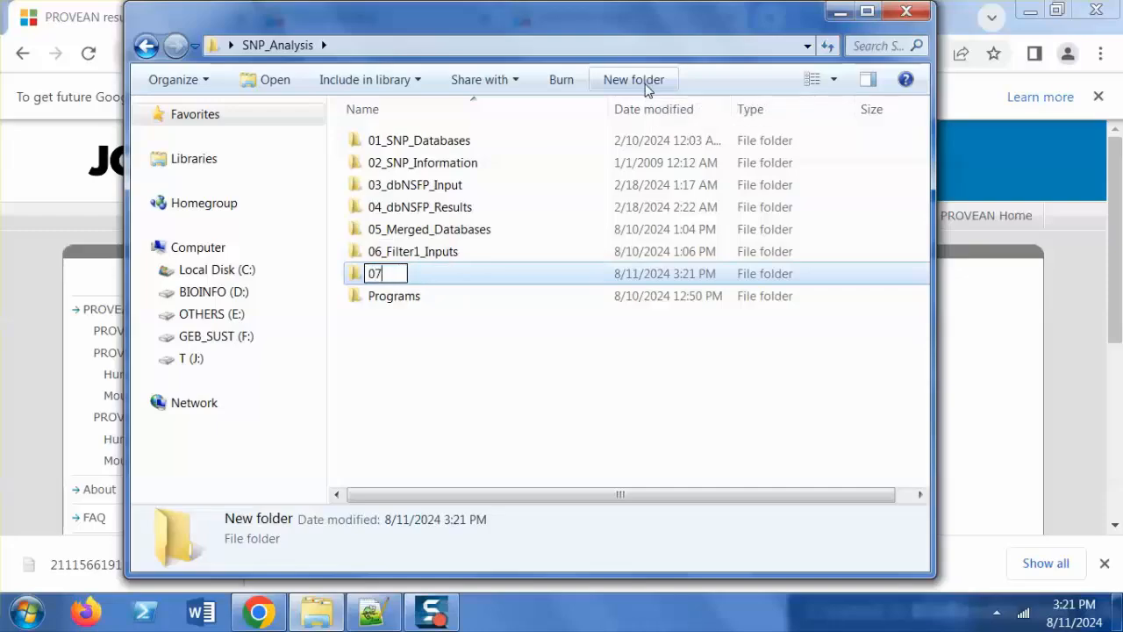
{"action": "type", "text": "_Filter1"}
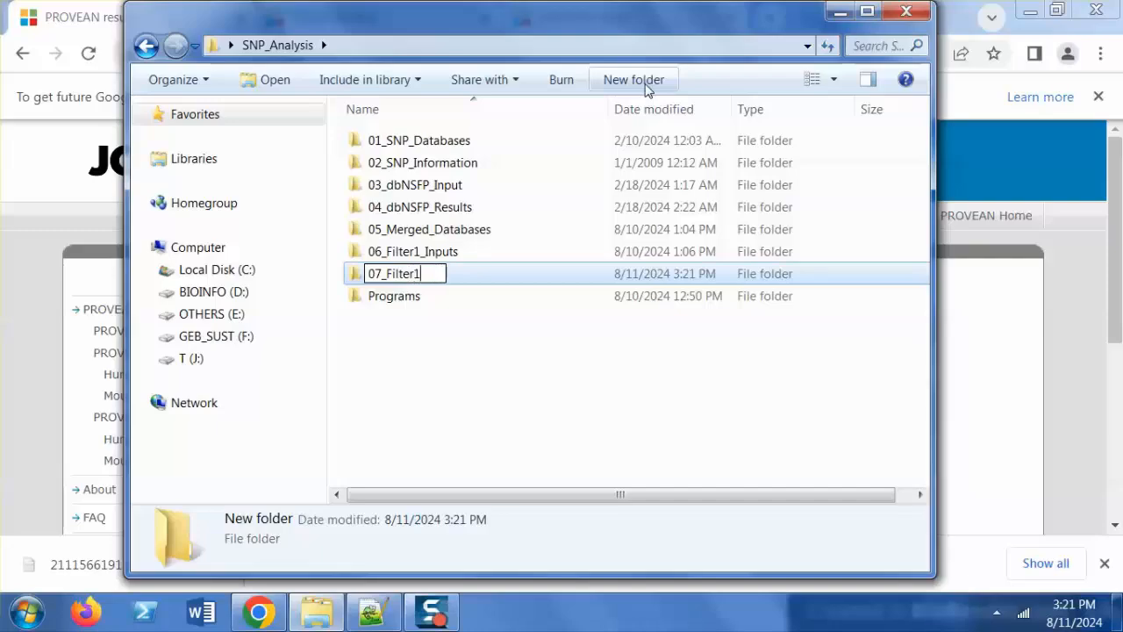
{"action": "type", "text": "_"}
{"action": "type", "text": "Results"}
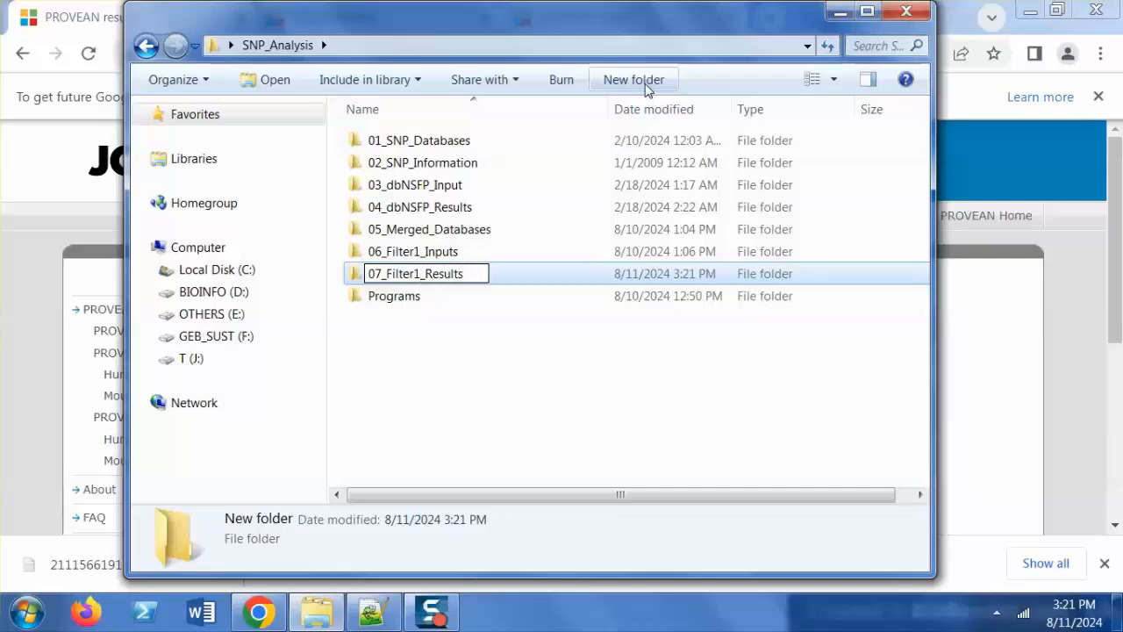
{"action": "key", "text": "Return"}
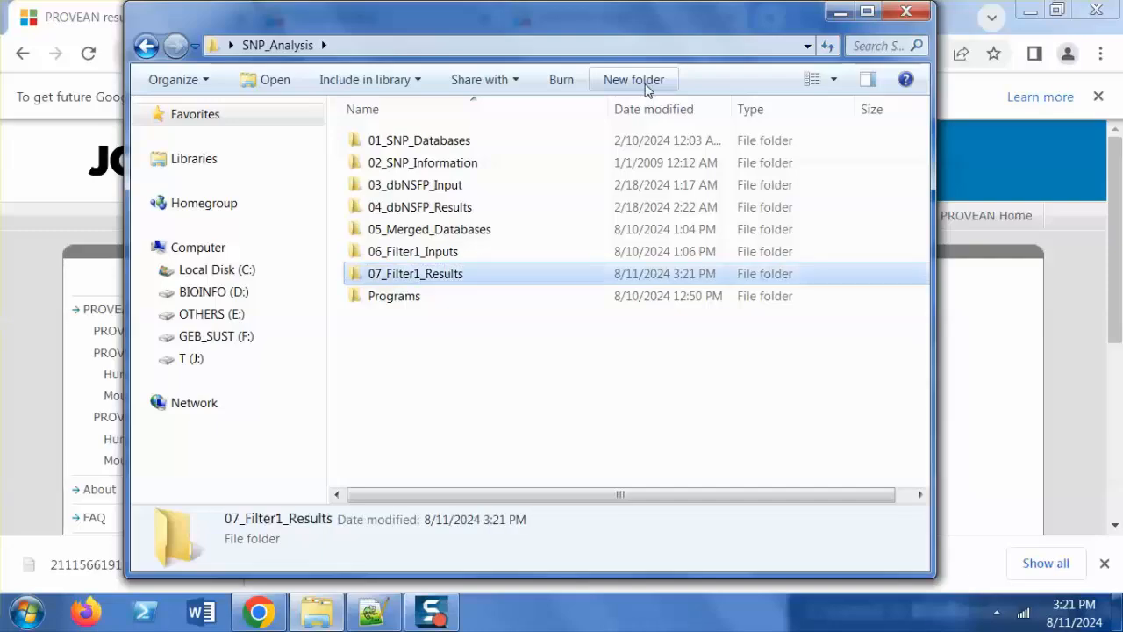
{"action": "key", "text": "Return"}
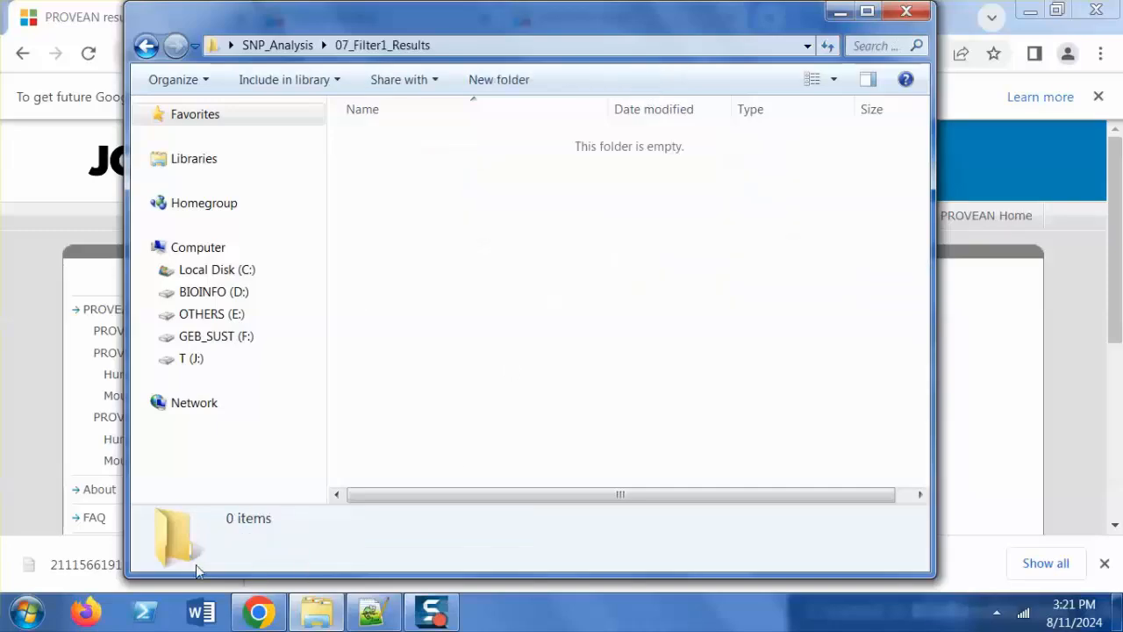
- Move the downloaded .tsv result file from the Downloads folder into 07_Filter1_Results
{"action": "left_click", "coordinate": [258, 612]}
{"action": "left_click", "coordinate": [221, 571]}
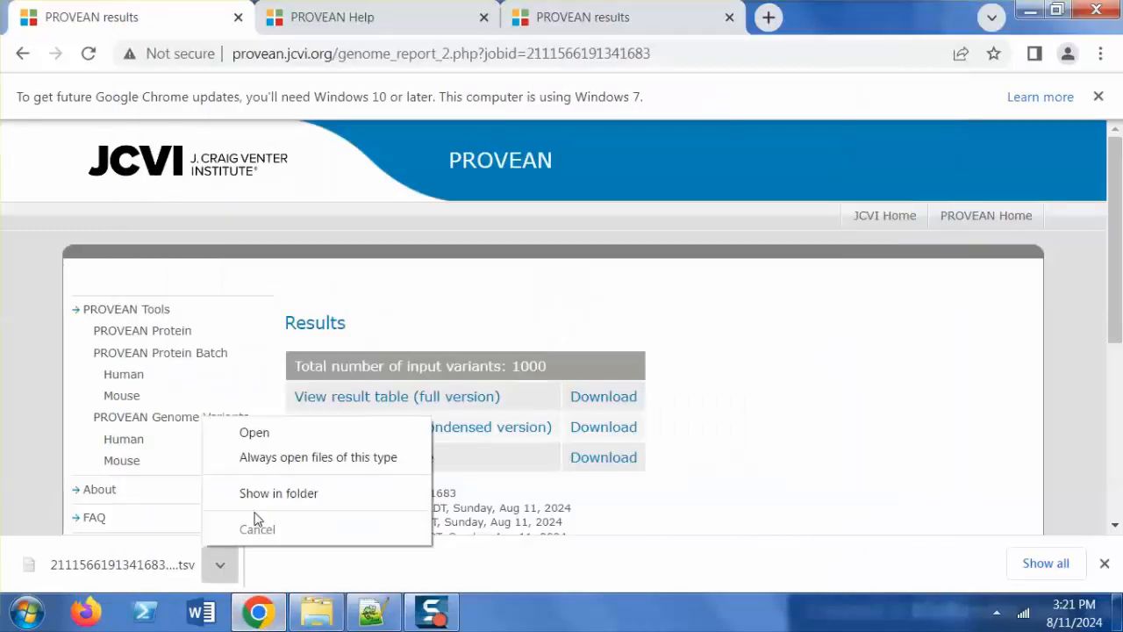
{"action": "left_click", "coordinate": [296, 494]}
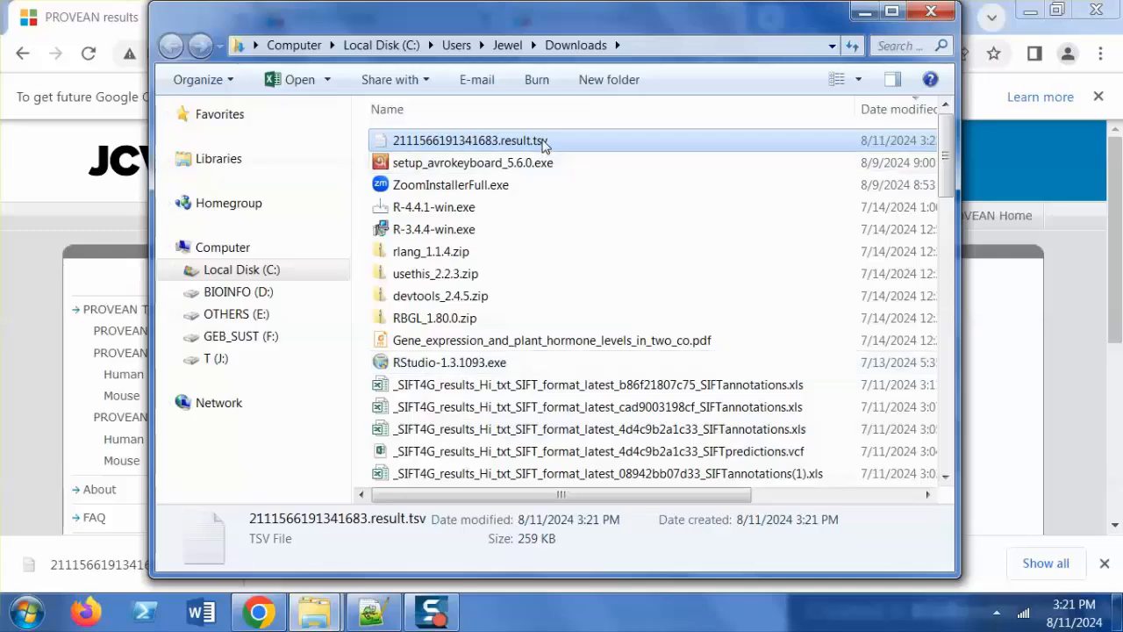
{"action": "left_click", "coordinate": [864, 12]}
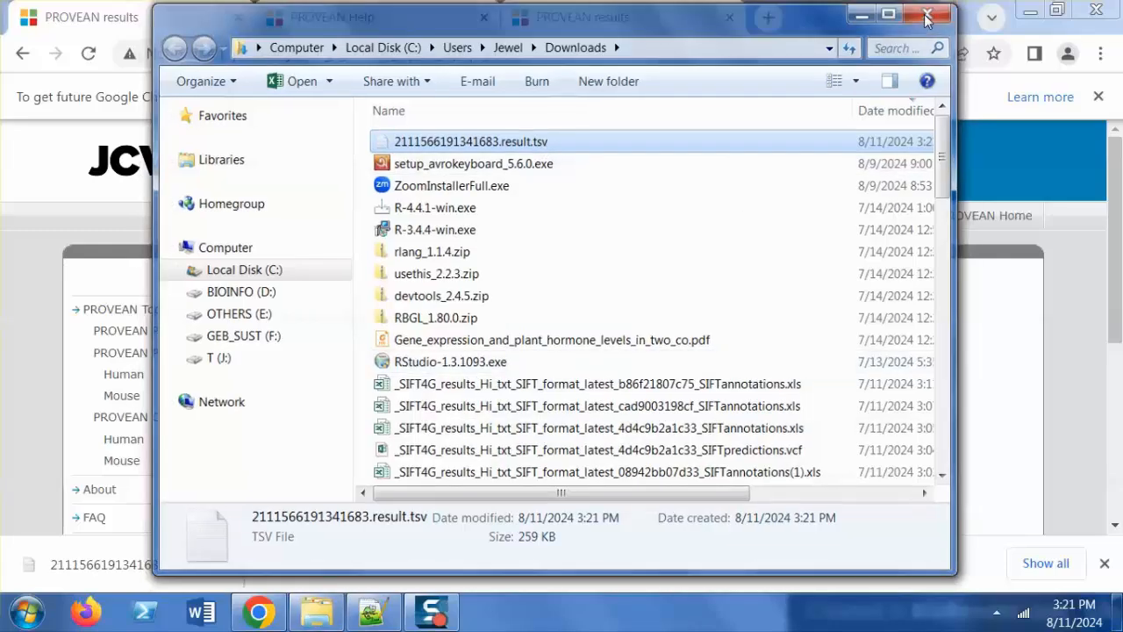
{"action": "left_click", "coordinate": [311, 617]}
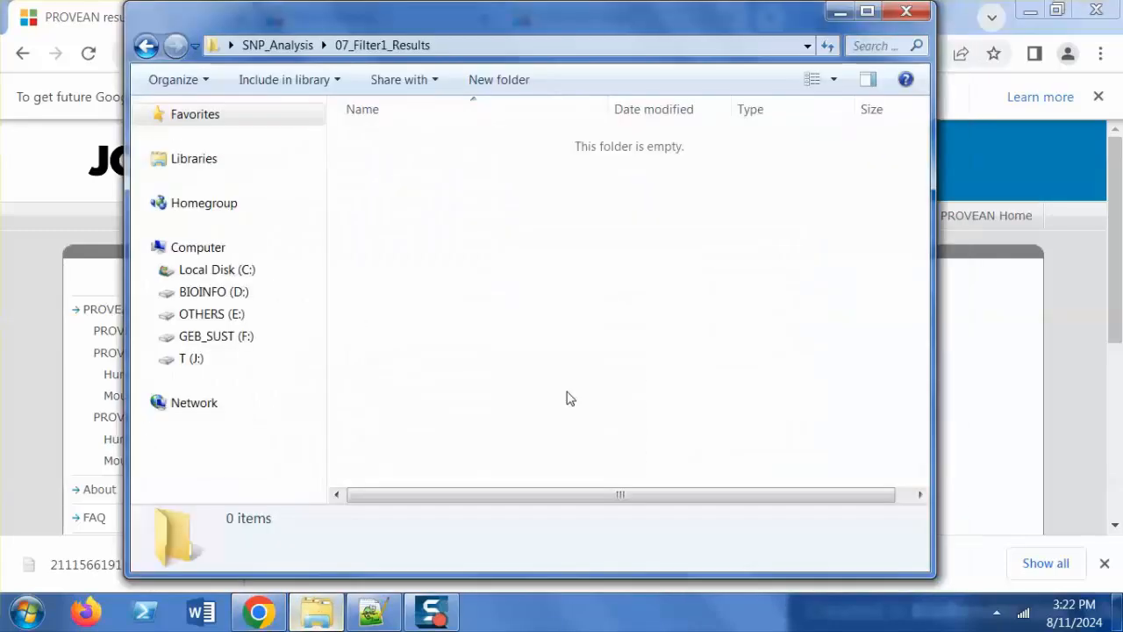
{"action": "right_click", "coordinate": [582, 379]}
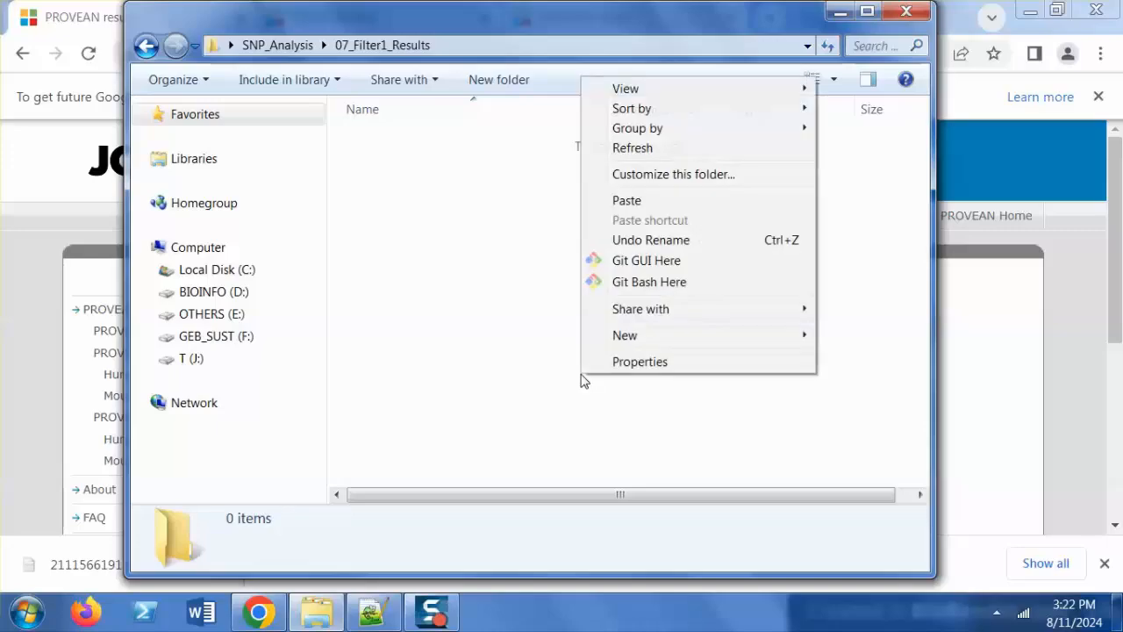
{"action": "left_click", "coordinate": [661, 201]}
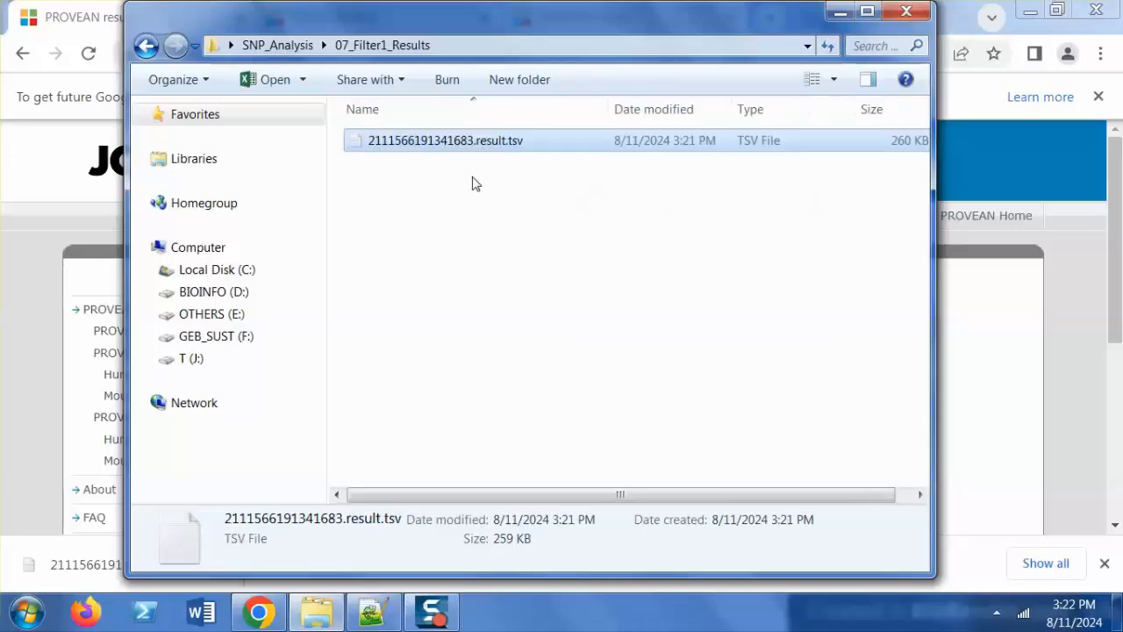
- Rename the moved result file as PROVEAN.tsv and open it in Excel, dismissing the Office activation wizard
{"action": "left_click", "coordinate": [501, 143]}
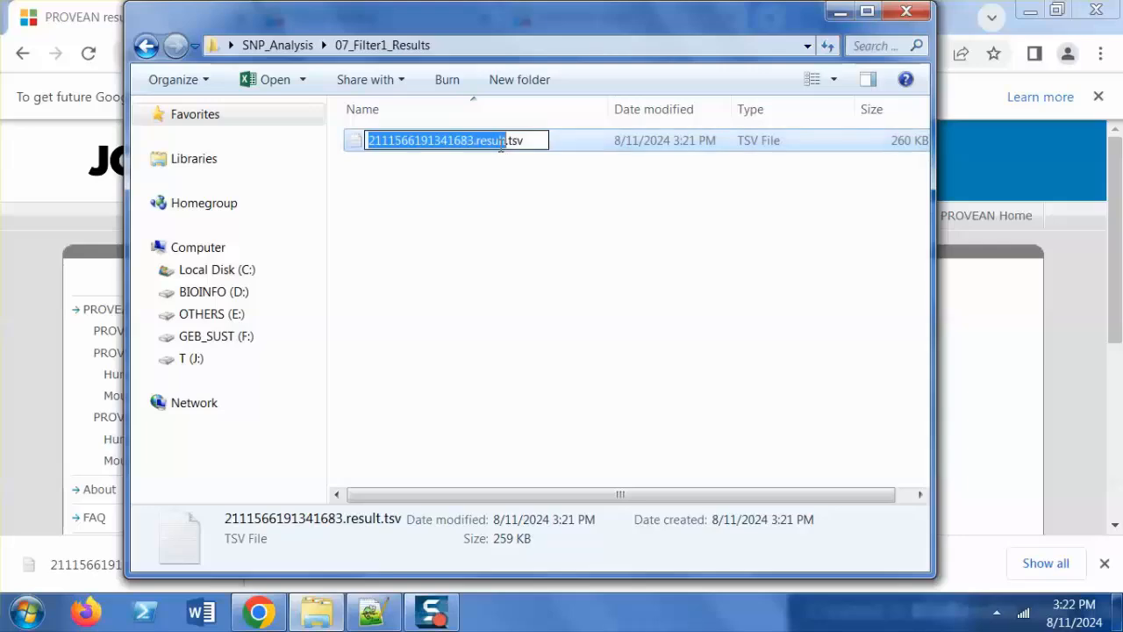
{"action": "type", "text": "PROVEN"}
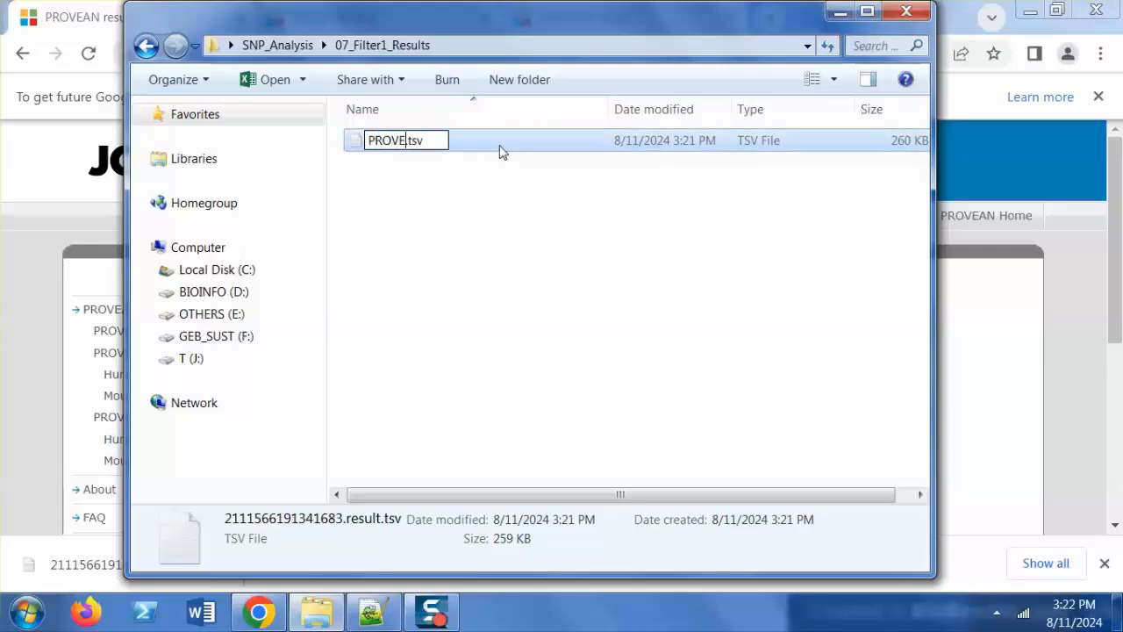
{"action": "key", "text": "BackSpace"}
{"action": "type", "text": "AN"}
{"action": "key", "text": "Return"}
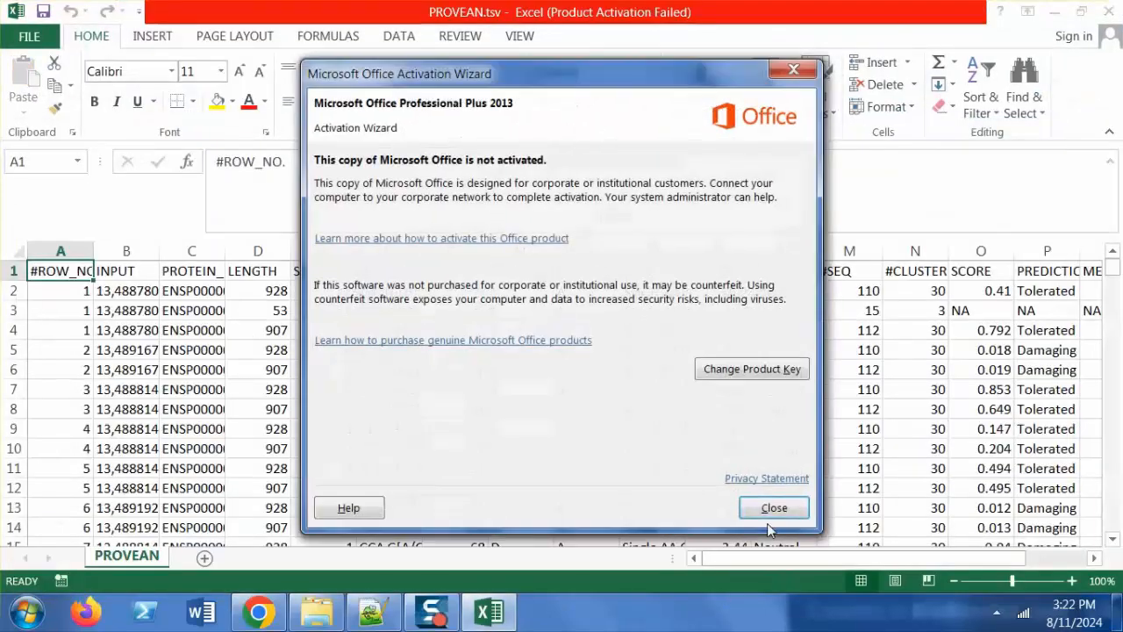
{"action": "left_click", "coordinate": [765, 506]}
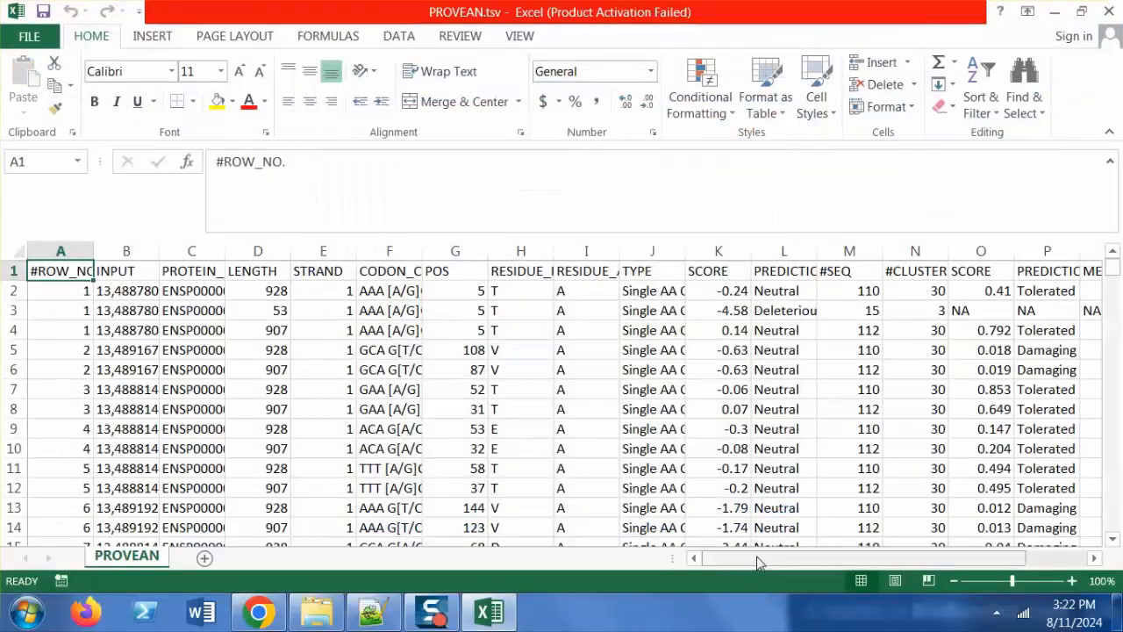
- Examine the two PREDICTION columns, with cutoffs -2.5 and 0.05, in the PROVEAN sheet
{"action": "left_click_drag", "start_coordinate": [760, 563], "coordinate": [838, 563]}
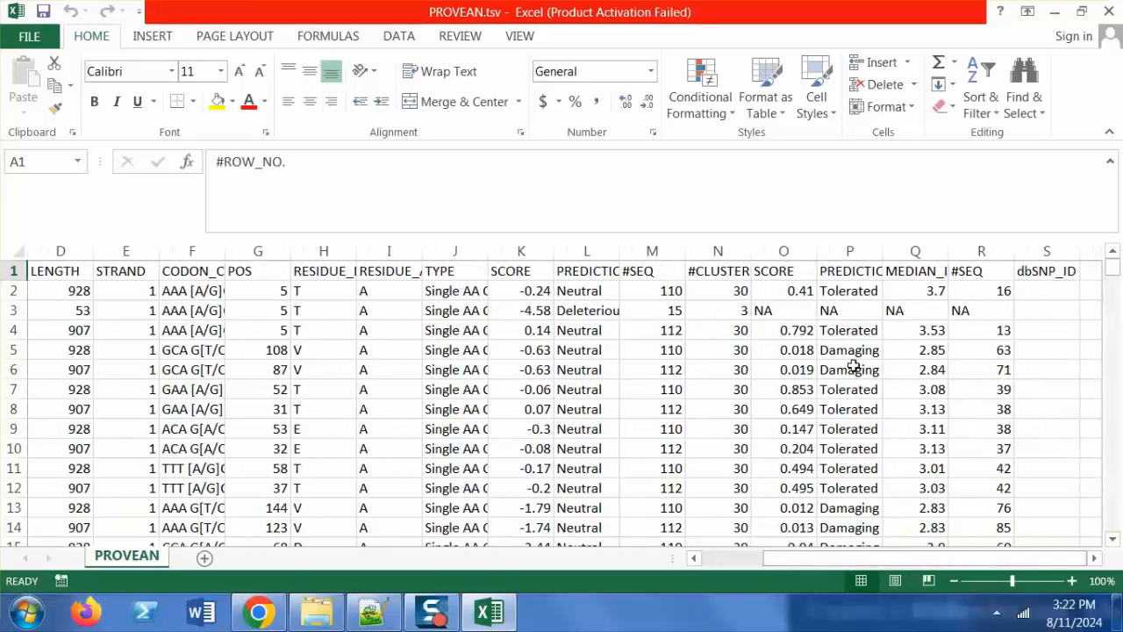
{"action": "left_click", "coordinate": [576, 276]}
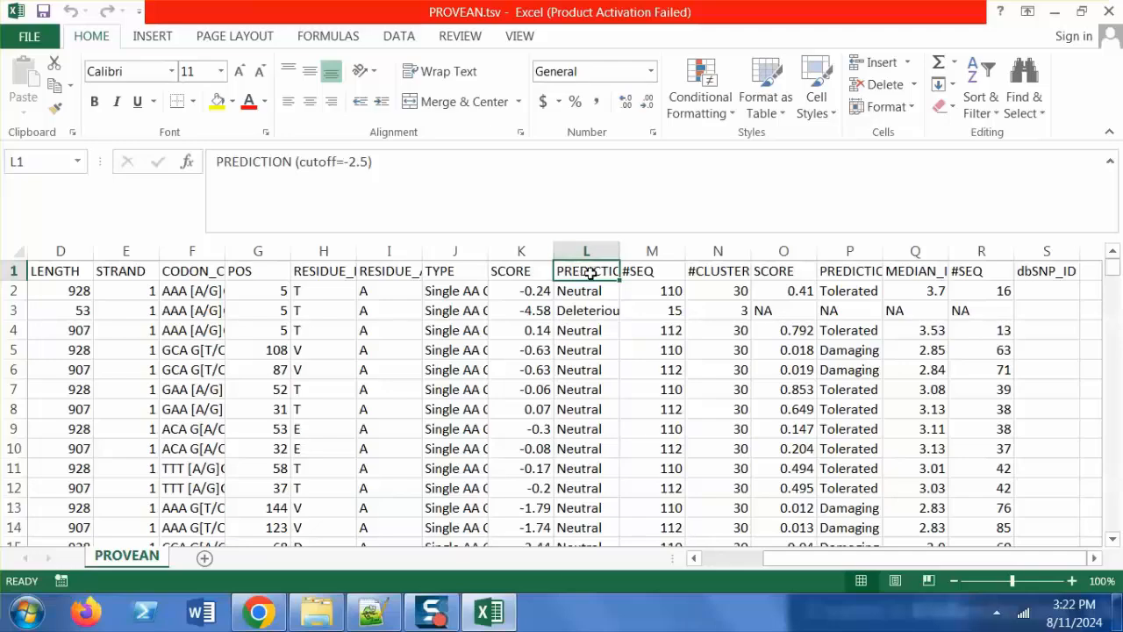
{"action": "left_click", "coordinate": [848, 272]}
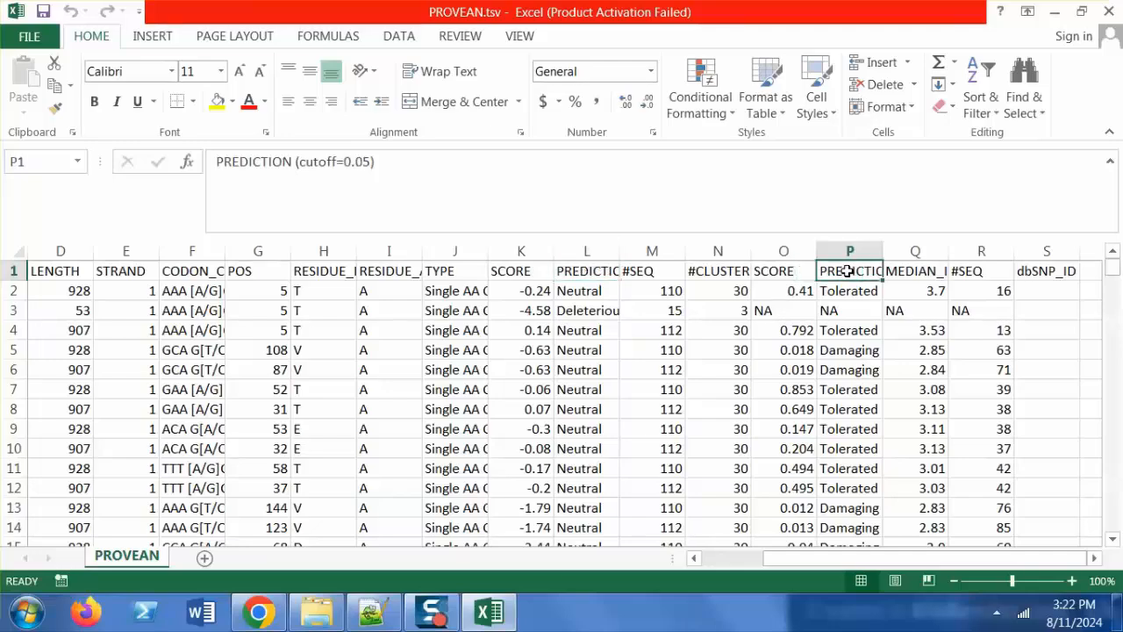
- Switch to the full result table in Chrome and compare its PROVEAN and SIFT prediction columns with those in the Excel sheet
{"action": "left_click", "coordinate": [258, 611]}
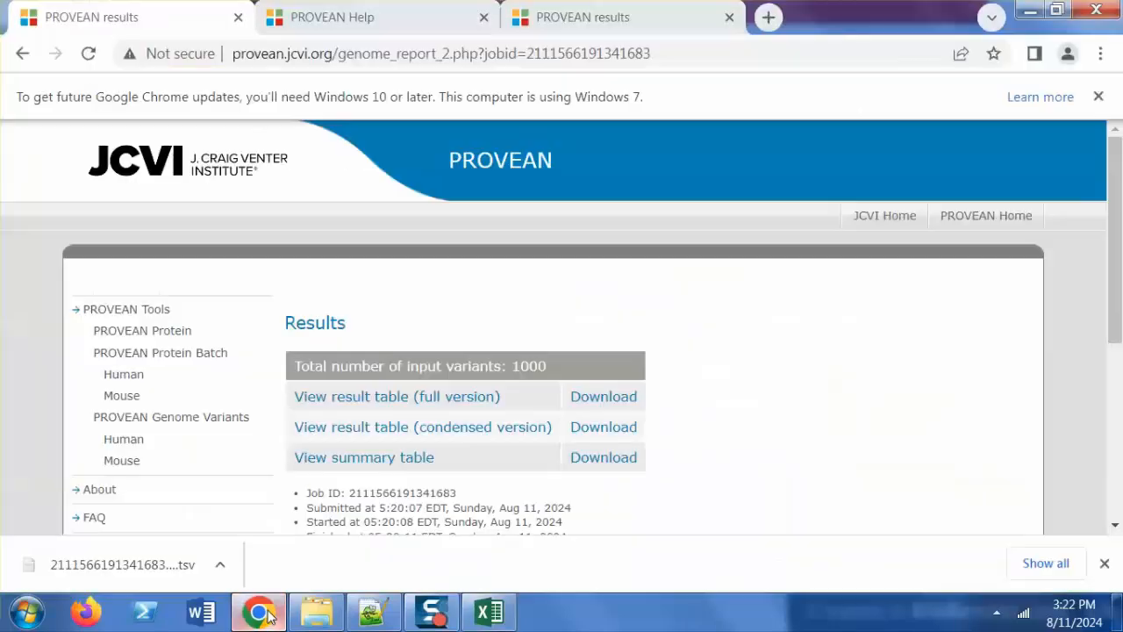
{"action": "left_click", "coordinate": [606, 7]}
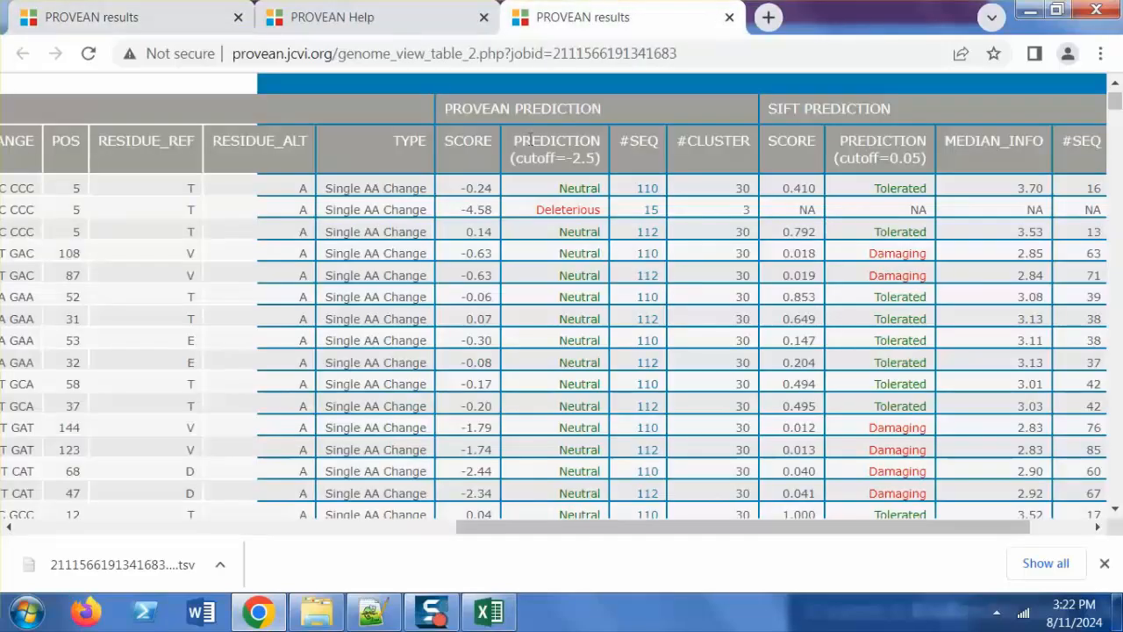
{"action": "scroll", "coordinate": [530, 138], "scroll_direction": "left", "scroll_amount": 10}
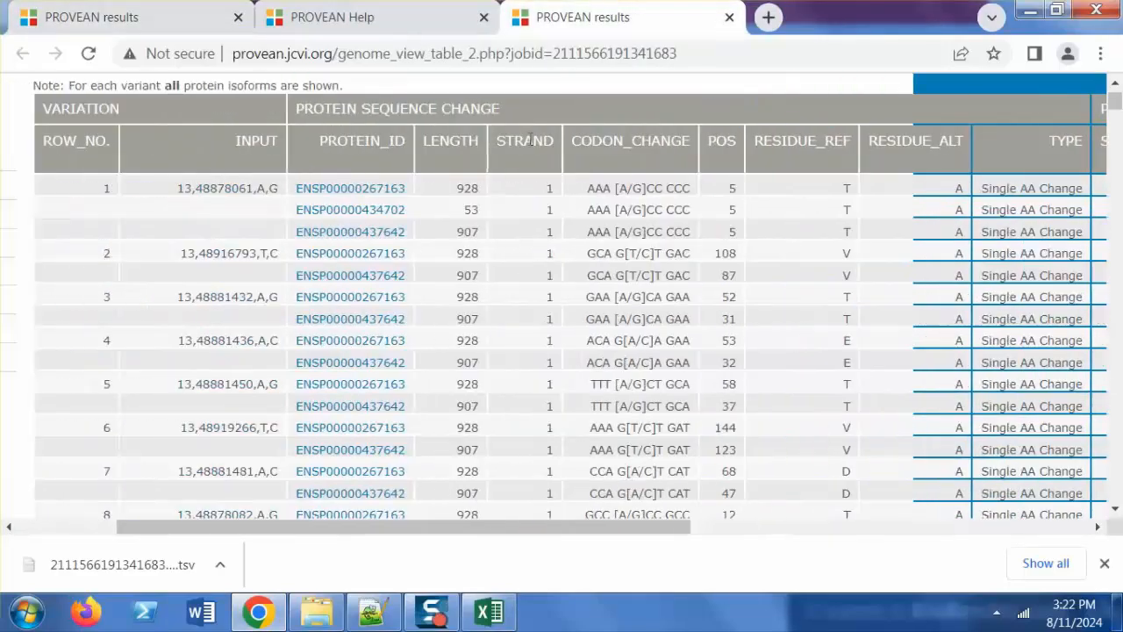
{"action": "scroll", "coordinate": [530, 139], "scroll_direction": "right", "scroll_amount": 10}
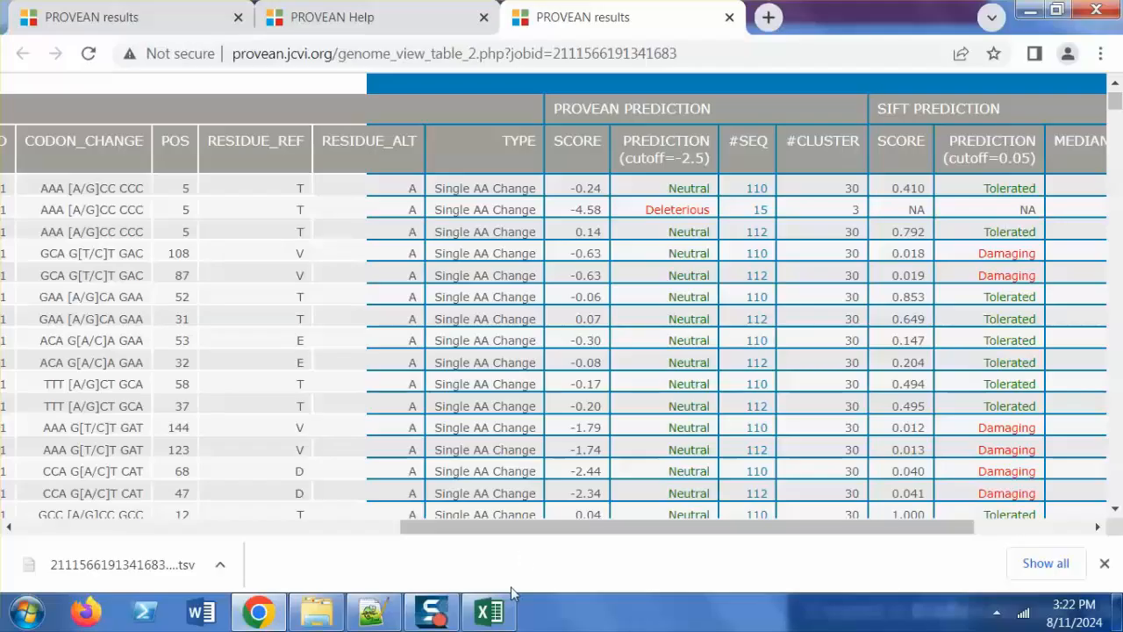
{"action": "left_click", "coordinate": [489, 612]}
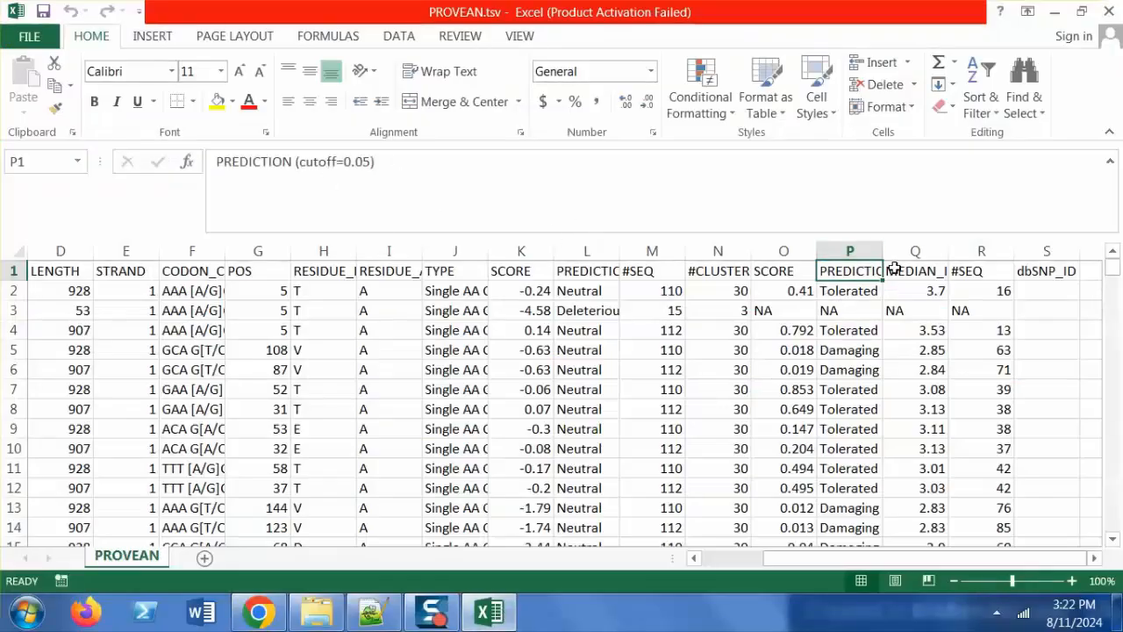
{"action": "left_click", "coordinate": [586, 270]}
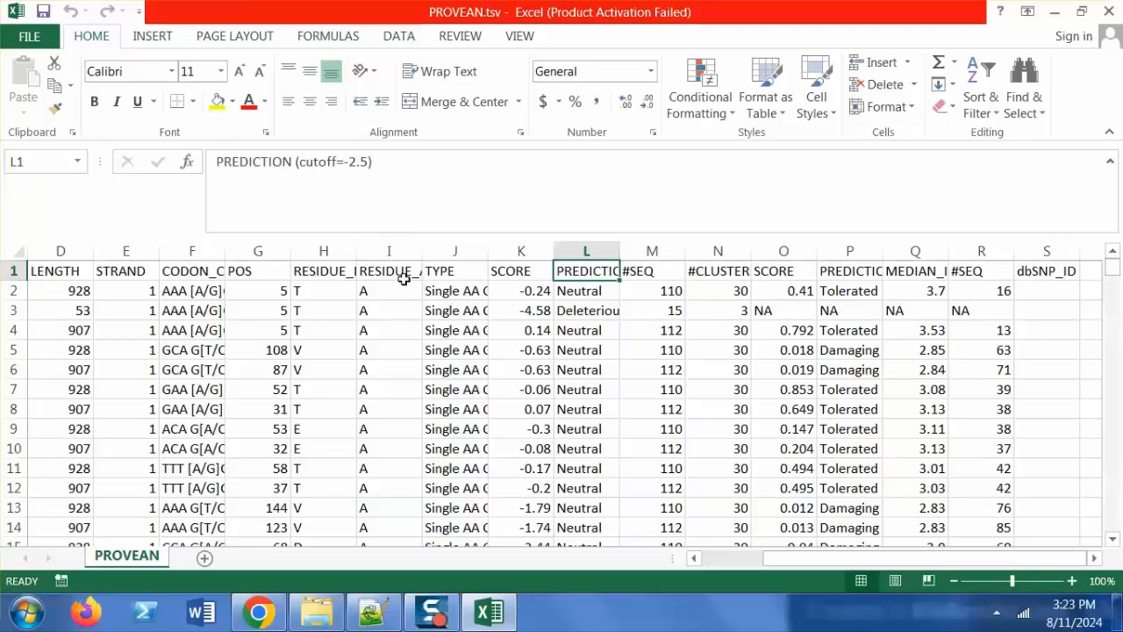
{"action": "left_click", "coordinate": [279, 619]}
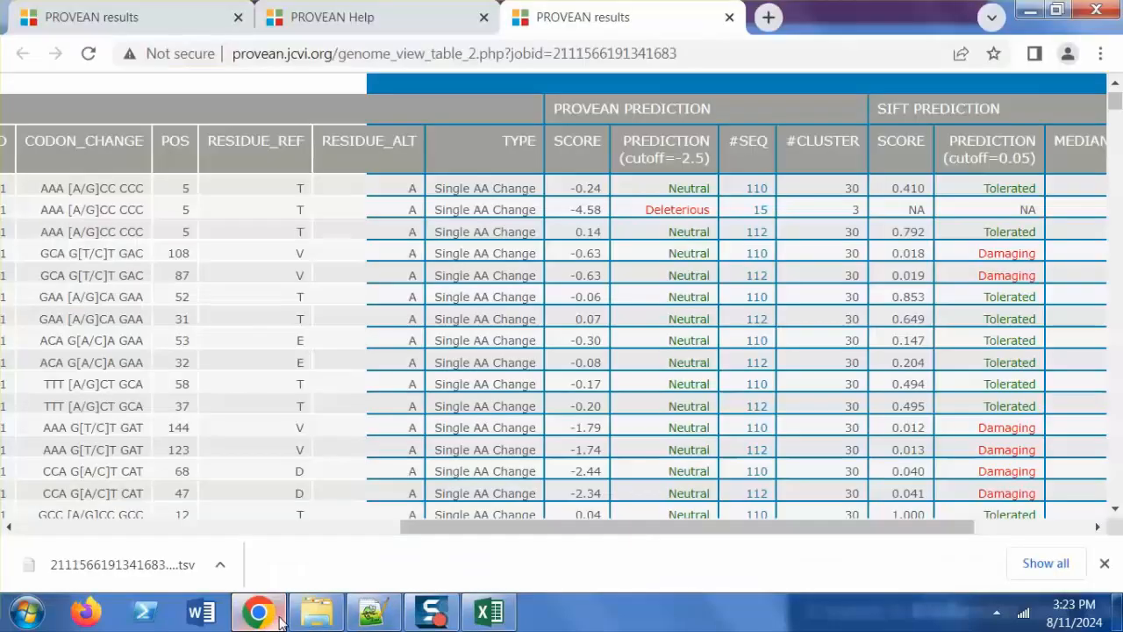